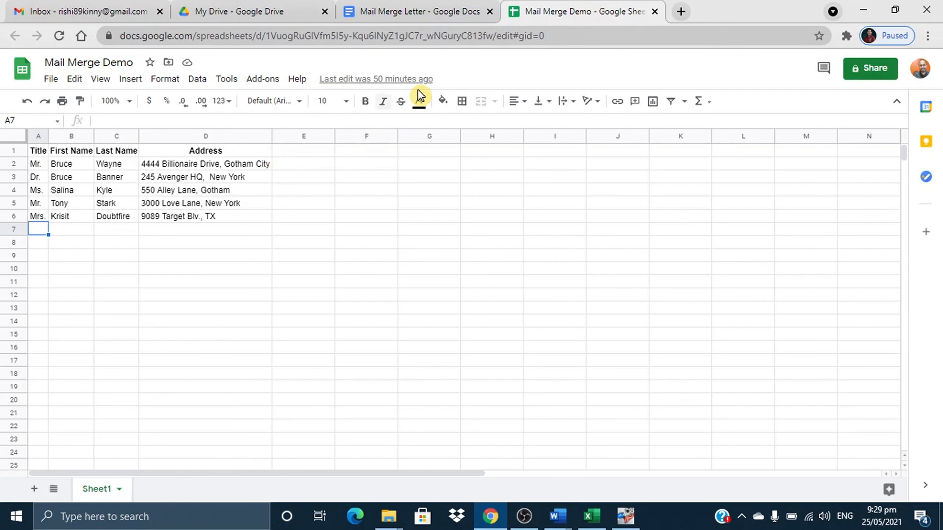
# - Switch to Google Drive, view the contents of the Mail Merge Demo folder and return to My Drive
pyautogui.click(263, 8)
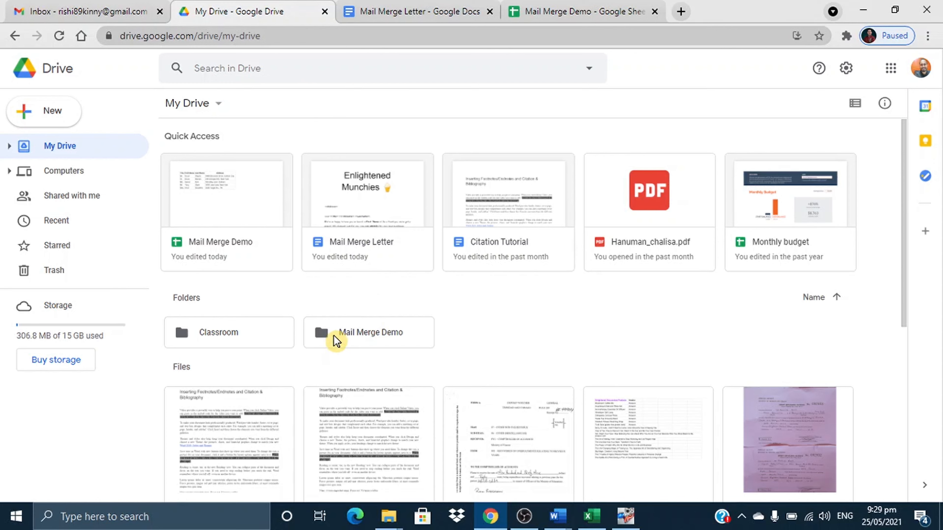
pyautogui.doubleClick(367, 336)
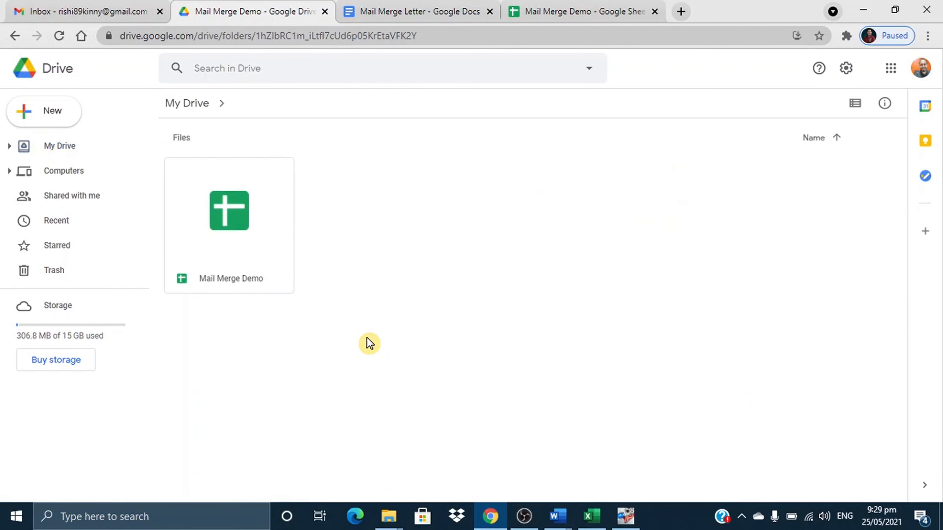
pyautogui.click(74, 147)
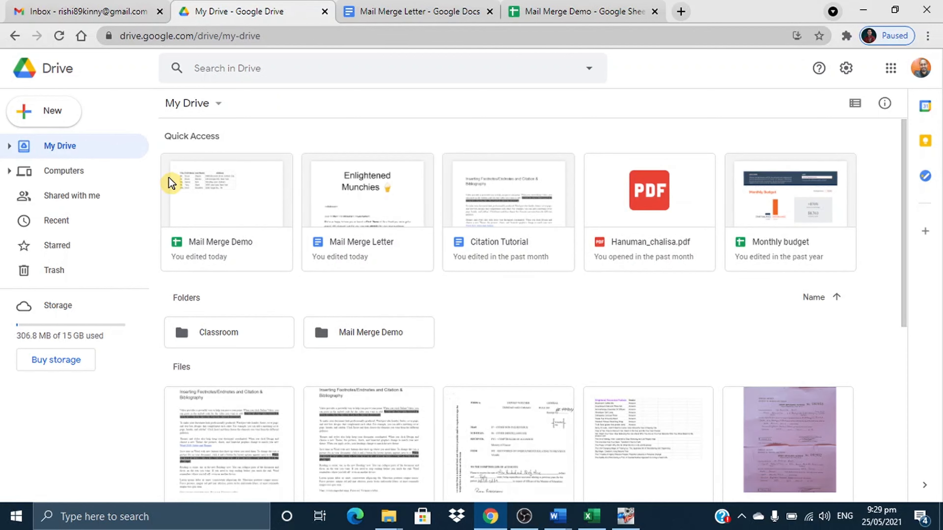
pyautogui.click(47, 118)
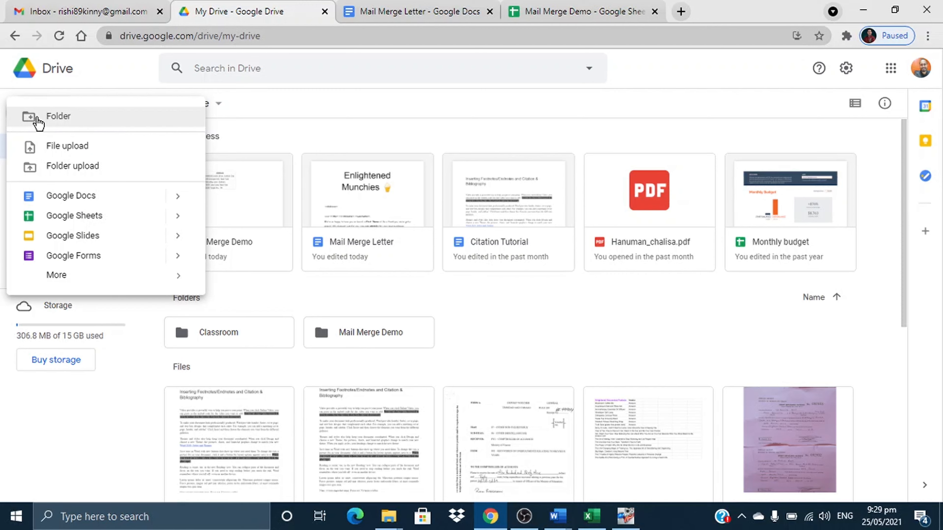
pyautogui.click(48, 118)
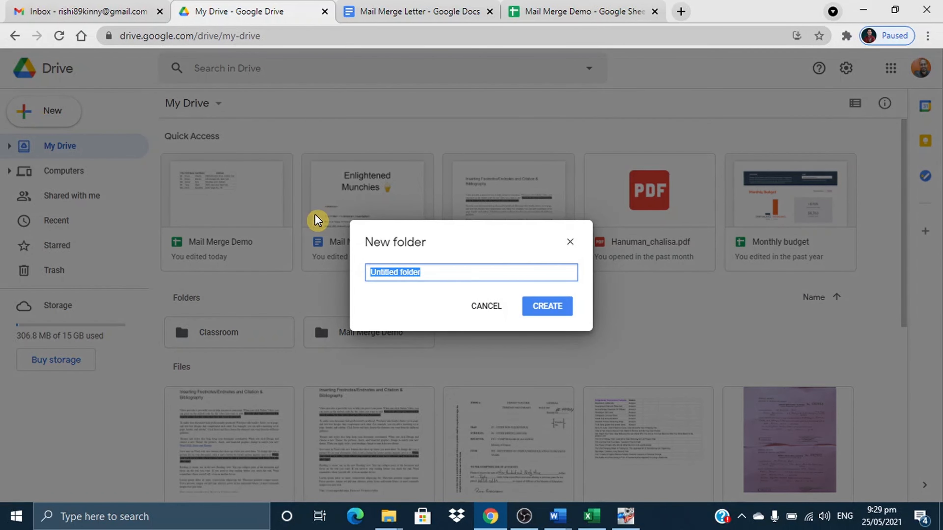
pyautogui.write('new f')
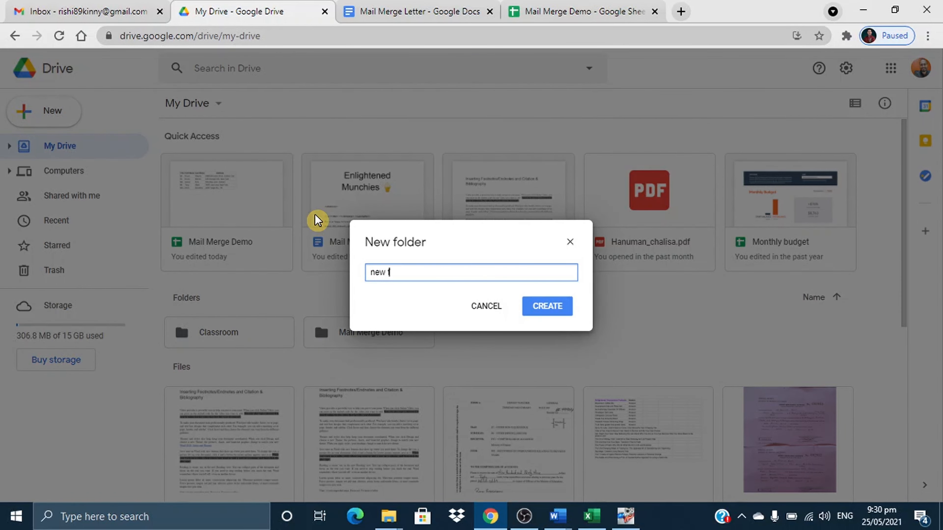
pyautogui.write('older name')
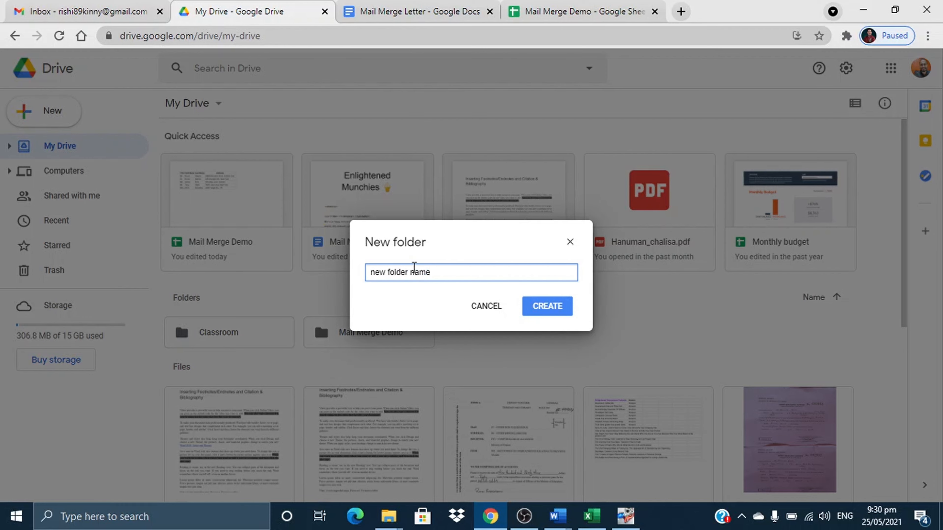
pyautogui.click(484, 306)
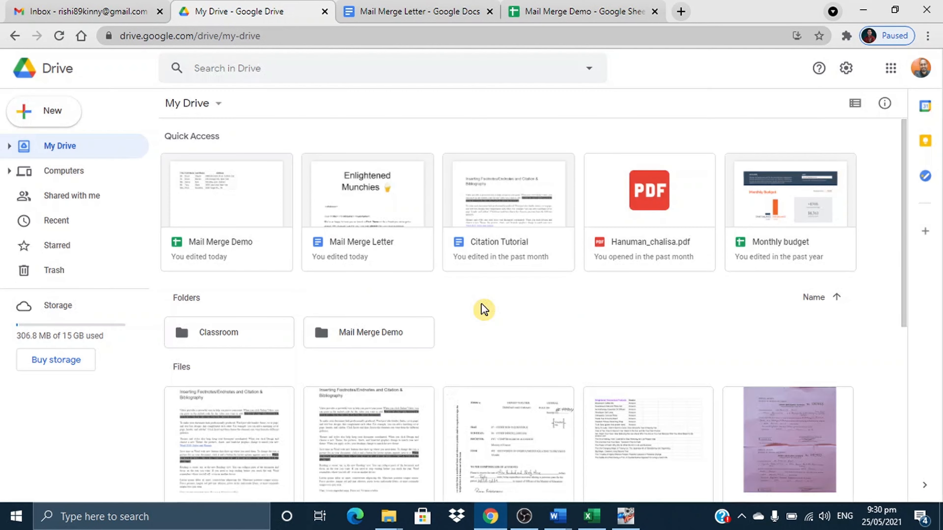
# - Switch to the Mail Merge Letter document and examine its Address, Title, First Name and Last Name merge tags
pyautogui.click(427, 12)
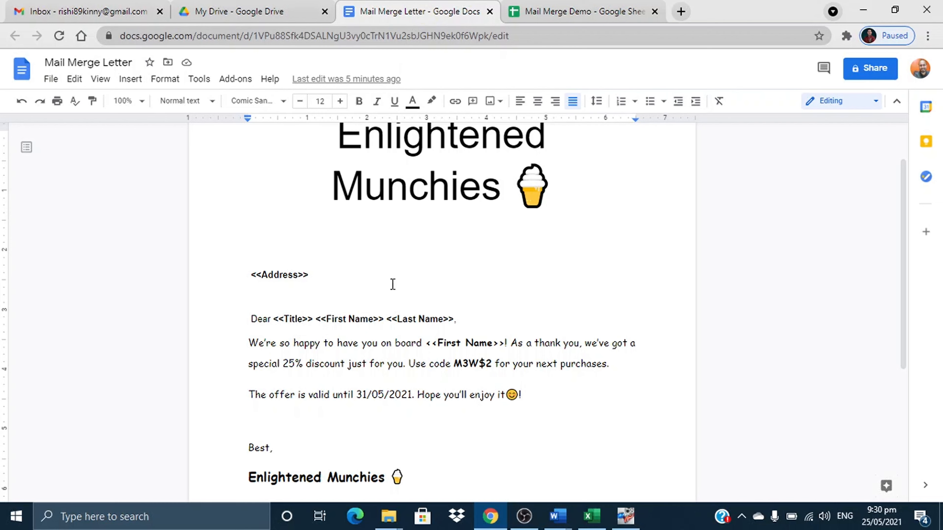
pyautogui.moveTo(905, 205)
pyautogui.mouseDown()
pyautogui.moveTo(900, 162)
pyautogui.moveTo(902, 210)
pyautogui.mouseUp()
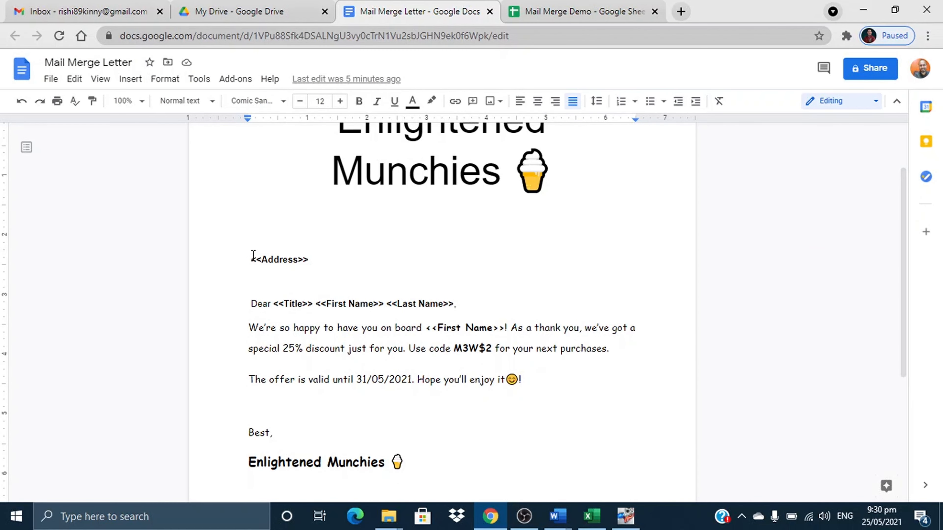
pyautogui.moveTo(254, 260); pyautogui.dragTo(315, 265)
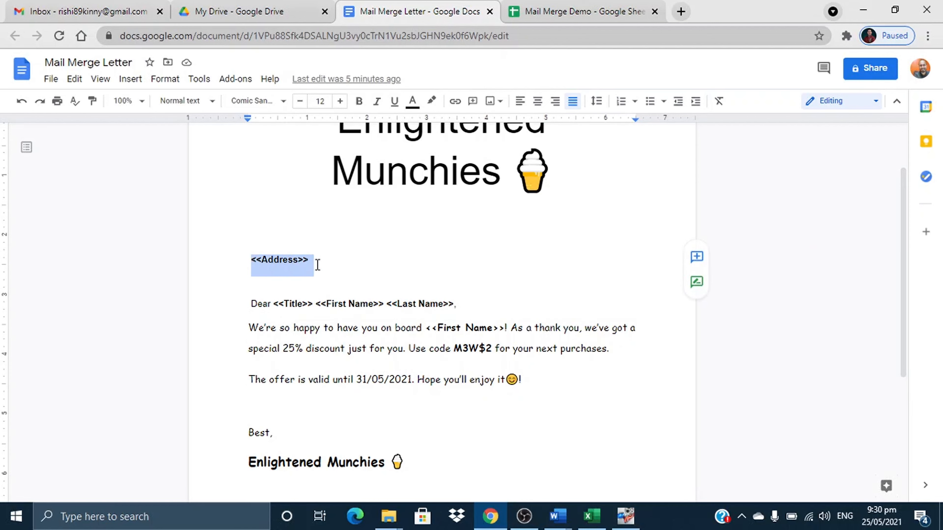
pyautogui.moveTo(274, 303); pyautogui.dragTo(456, 311)
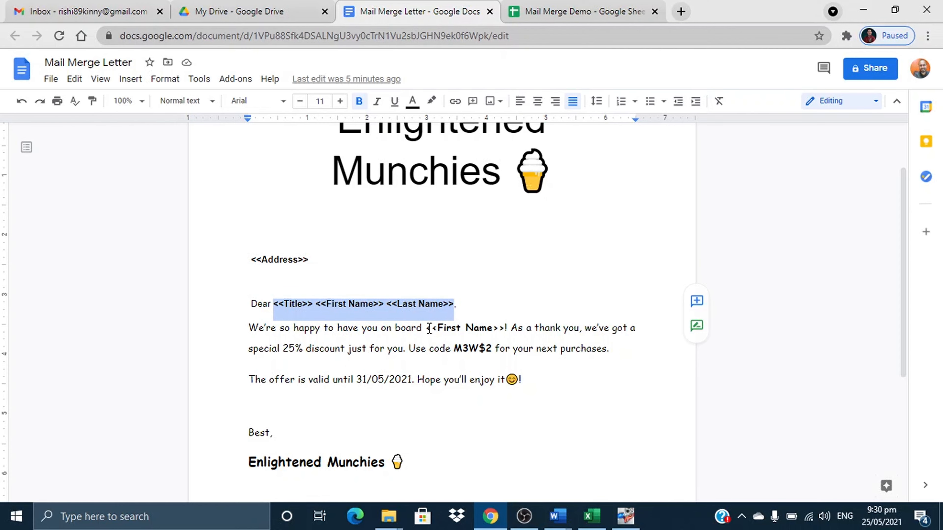
pyautogui.moveTo(429, 329); pyautogui.dragTo(504, 334)
# - Compare the Title, First Name, Last Name and Address column headers in the Mail Merge Demo sheet with the letter's tags
pyautogui.click(579, 10)
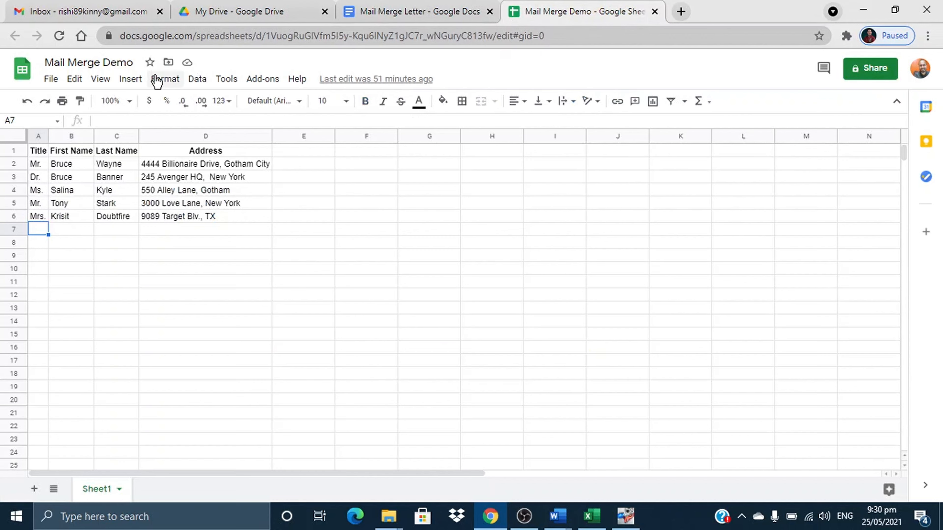
pyautogui.click(37, 151)
pyautogui.click(74, 153)
pyautogui.click(134, 153)
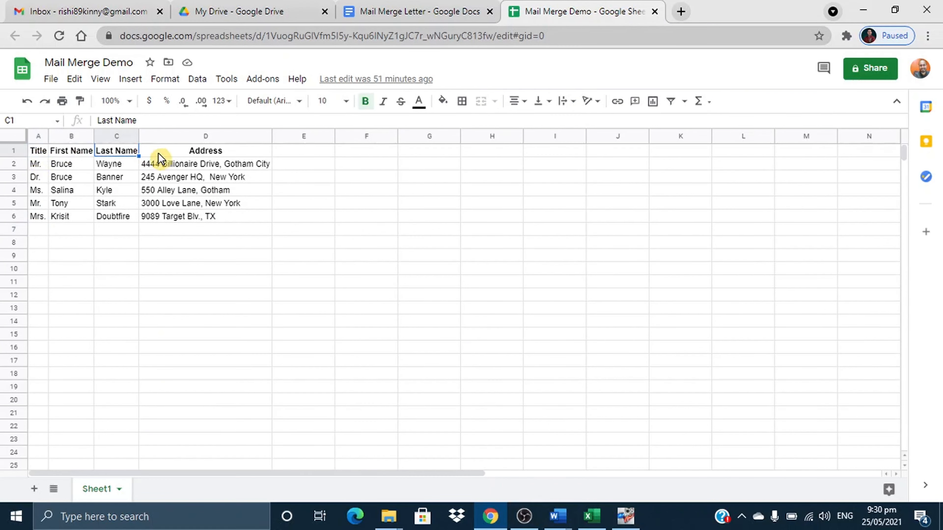
pyautogui.click(170, 155)
pyautogui.click(419, 11)
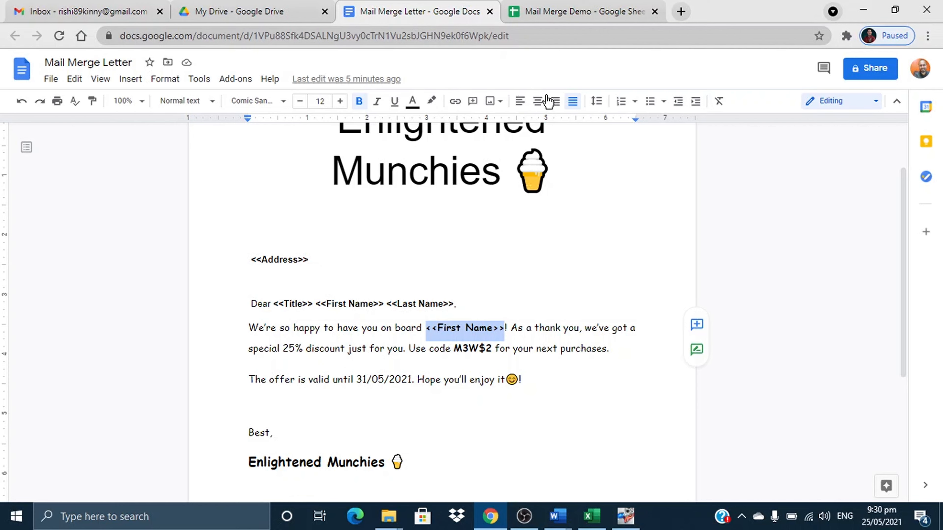
# - Return to the Mail Merge Demo spreadsheet and search the Google Workspace Marketplace for the Autocrat add-on
pyautogui.click(594, 15)
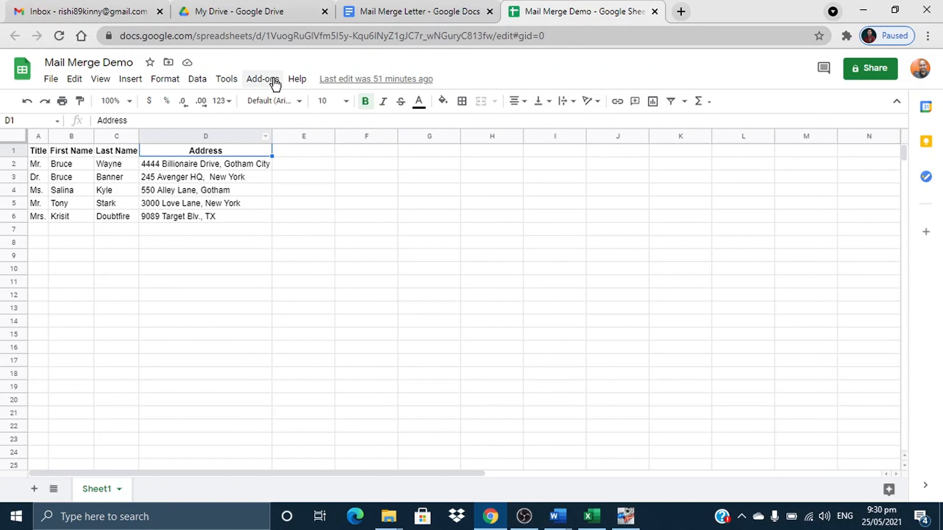
pyautogui.click(262, 79)
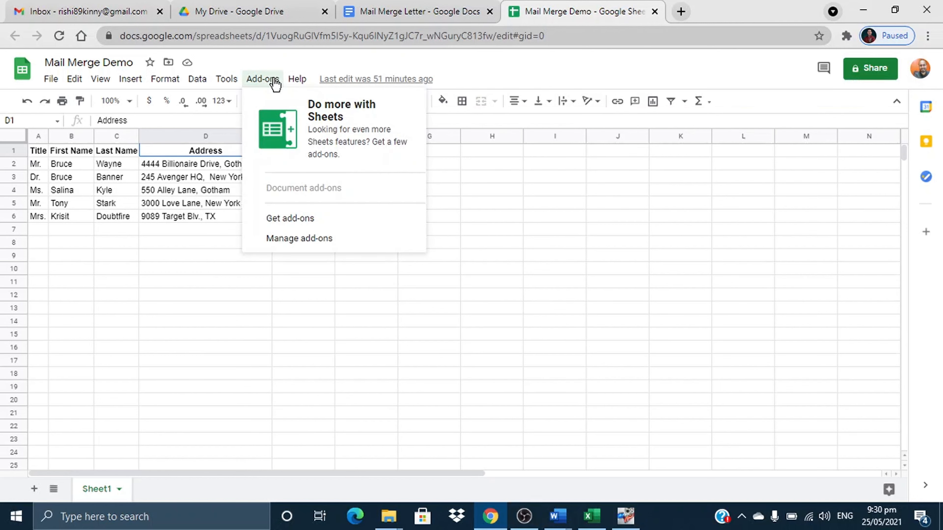
pyautogui.click(275, 80)
pyautogui.click(274, 80)
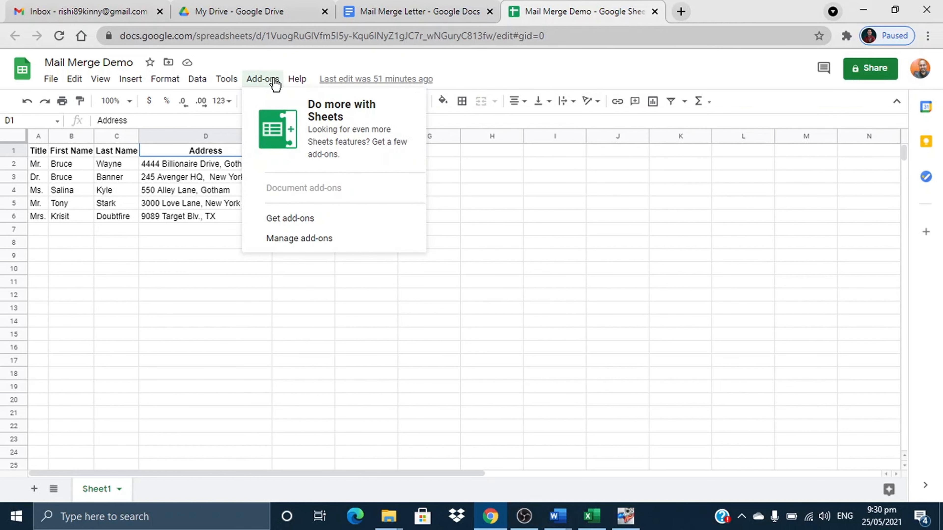
pyautogui.click(304, 220)
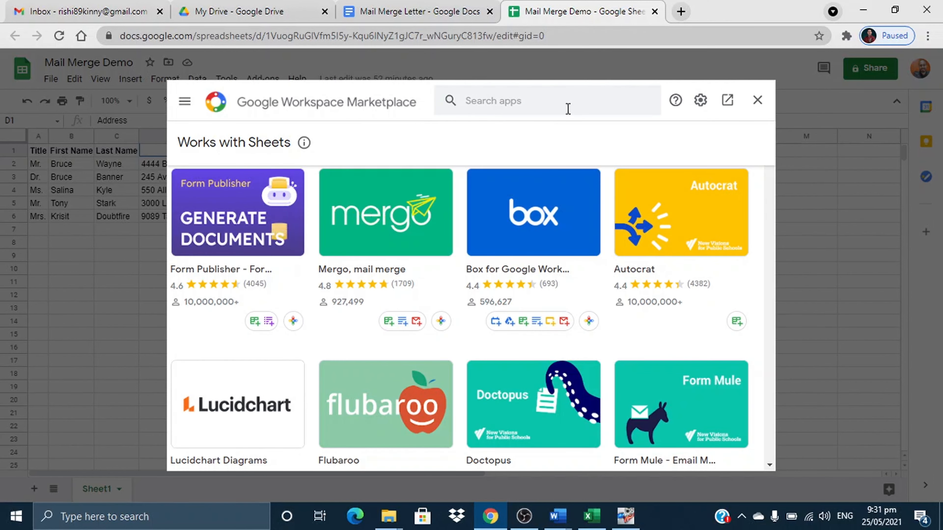
pyautogui.click(534, 101)
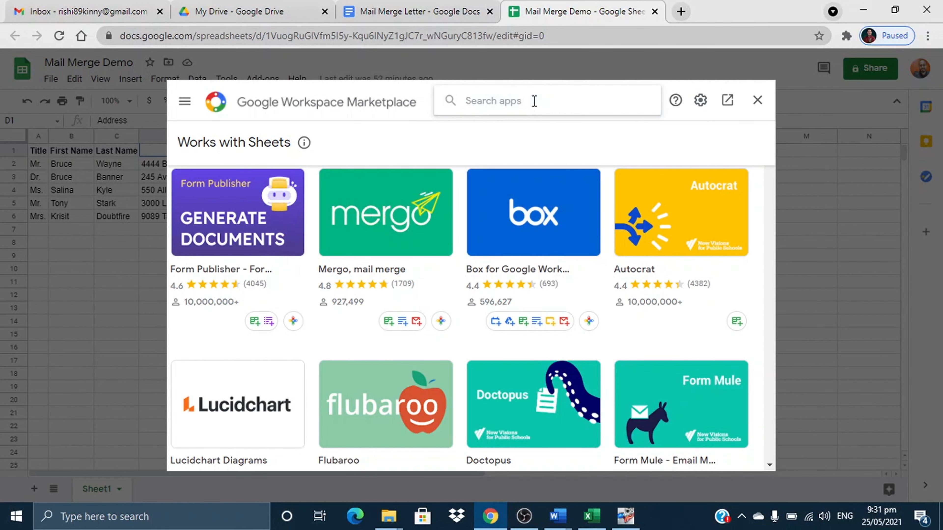
pyautogui.write('autocrat')
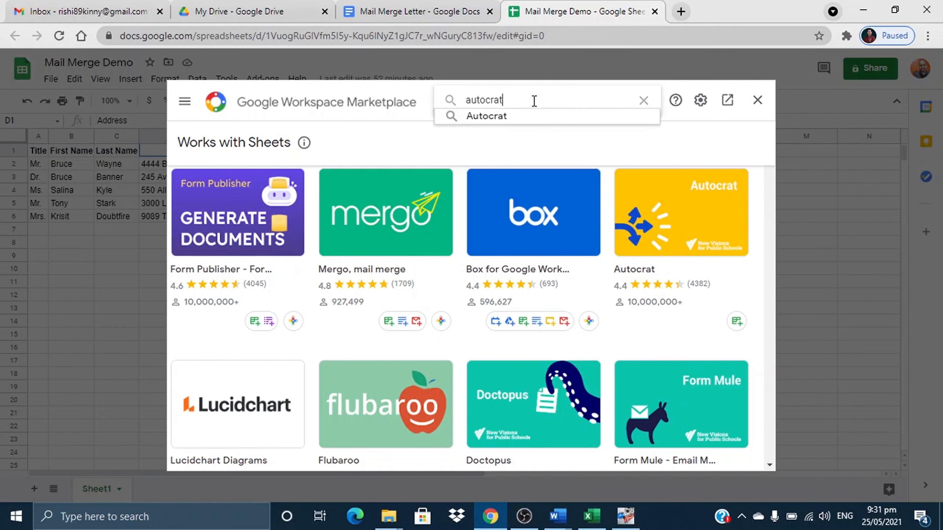
pyautogui.click(506, 116)
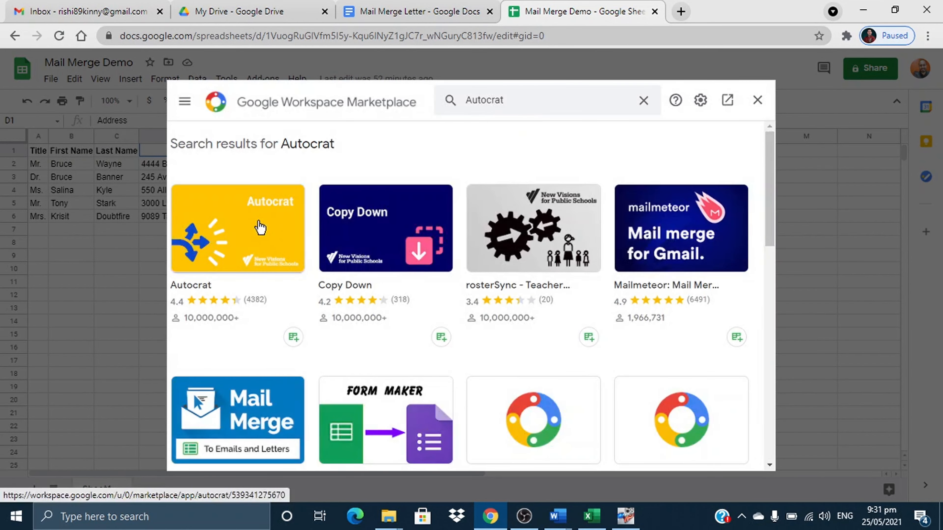
# - Install the Autocrat add-on, allow it access to the Google account and close the Marketplace
pyautogui.click(260, 227)
pyautogui.click(640, 234)
pyautogui.click(549, 348)
pyautogui.click(161, 257)
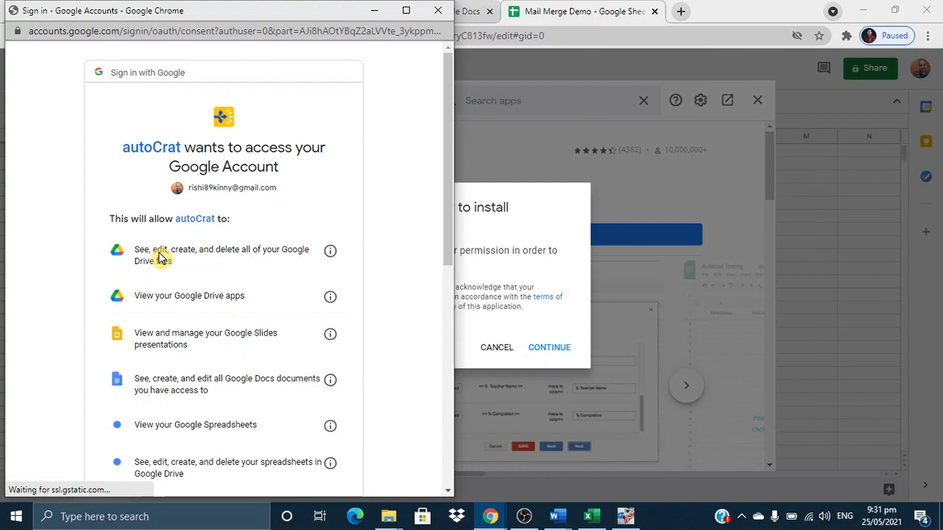
pyautogui.moveTo(449, 245); pyautogui.dragTo(451, 461)
pyautogui.click(297, 414)
pyautogui.click(562, 419)
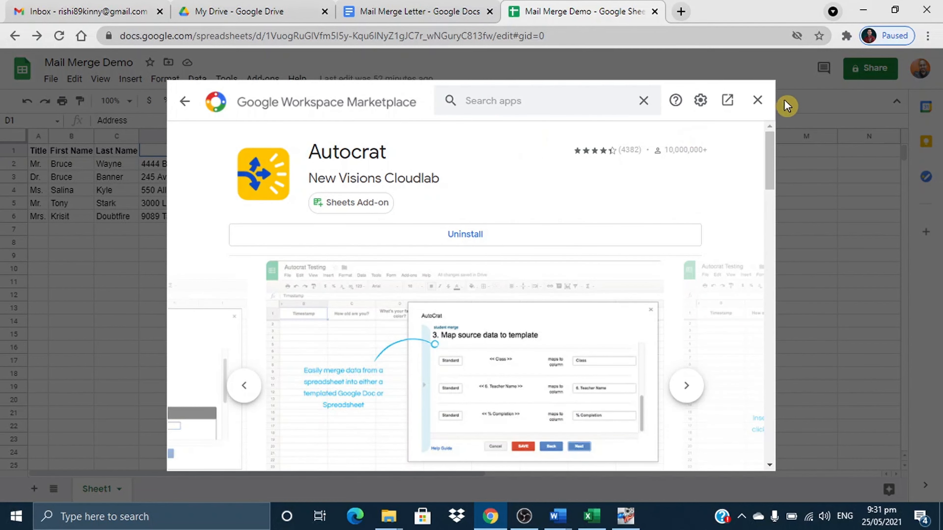
pyautogui.click(757, 100)
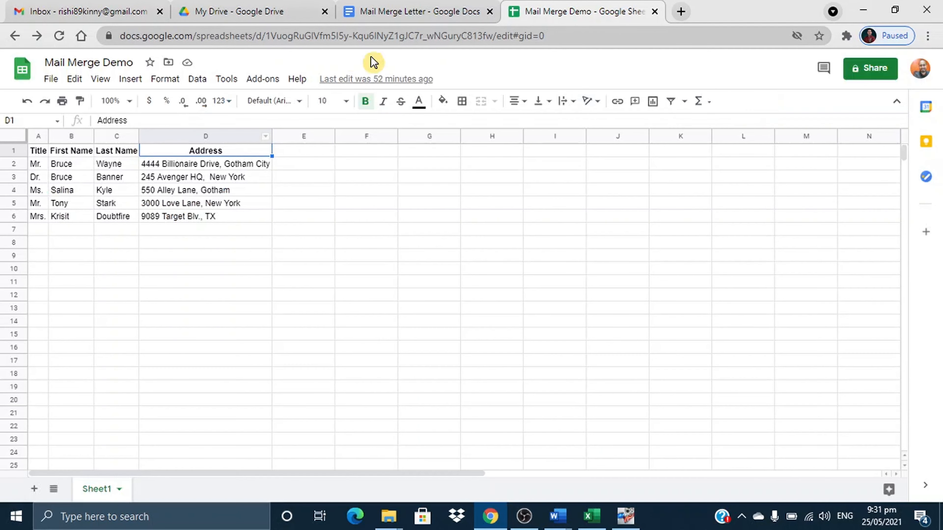
# - Open Autocrat and create a merge job named Mail Merge Demo
pyautogui.click(263, 82)
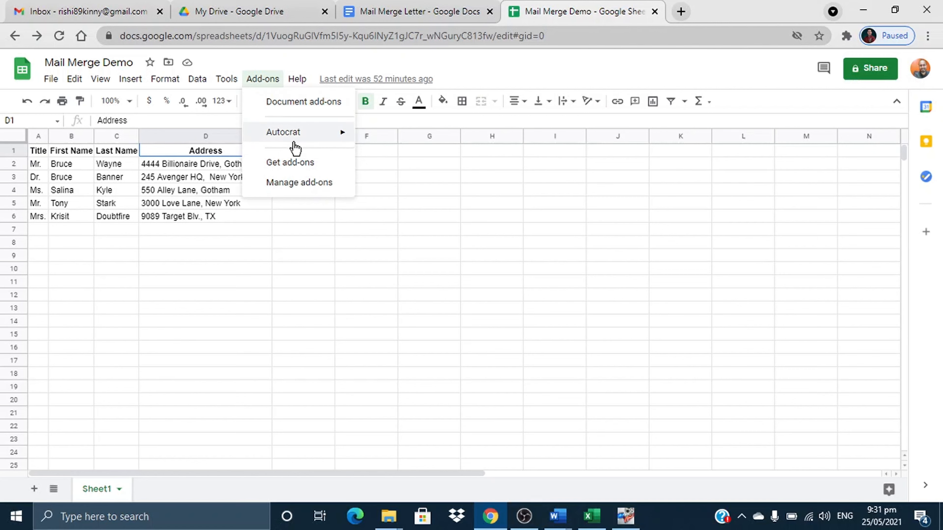
pyautogui.moveTo(293, 148)
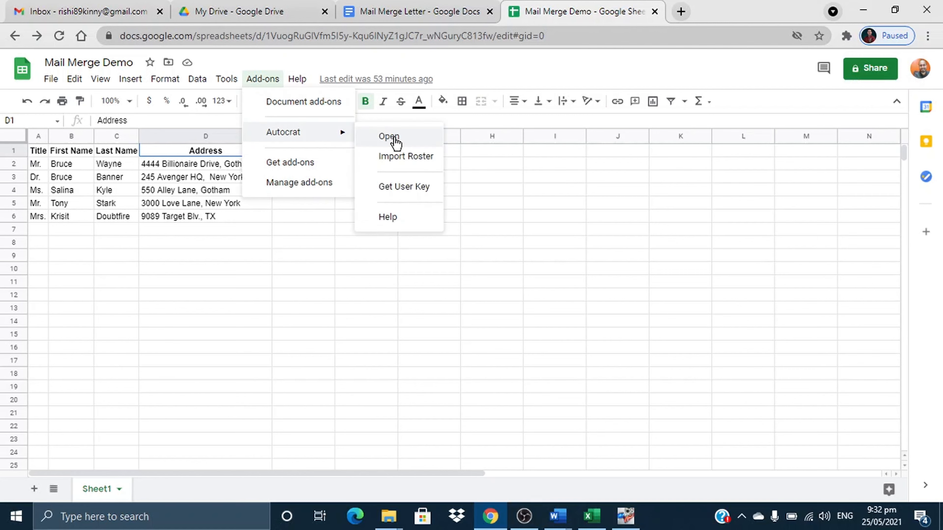
pyautogui.click(389, 137)
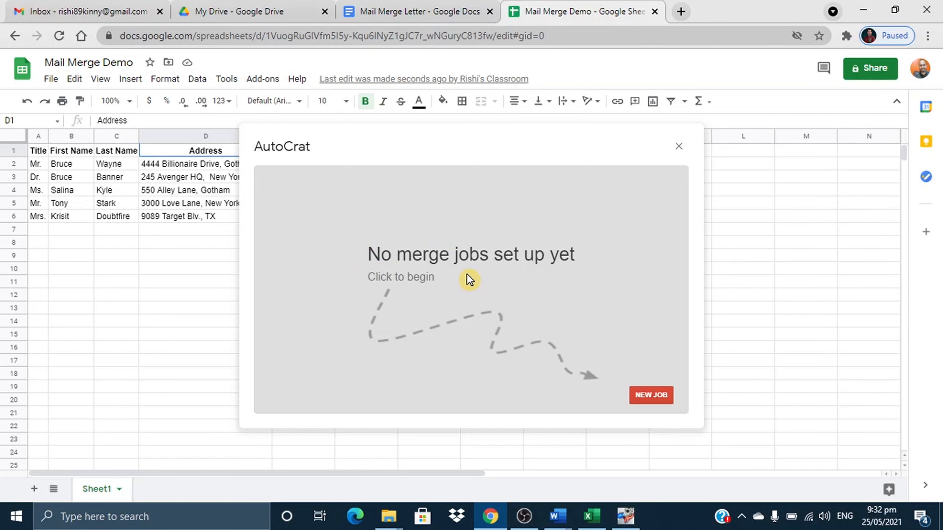
pyautogui.click(654, 396)
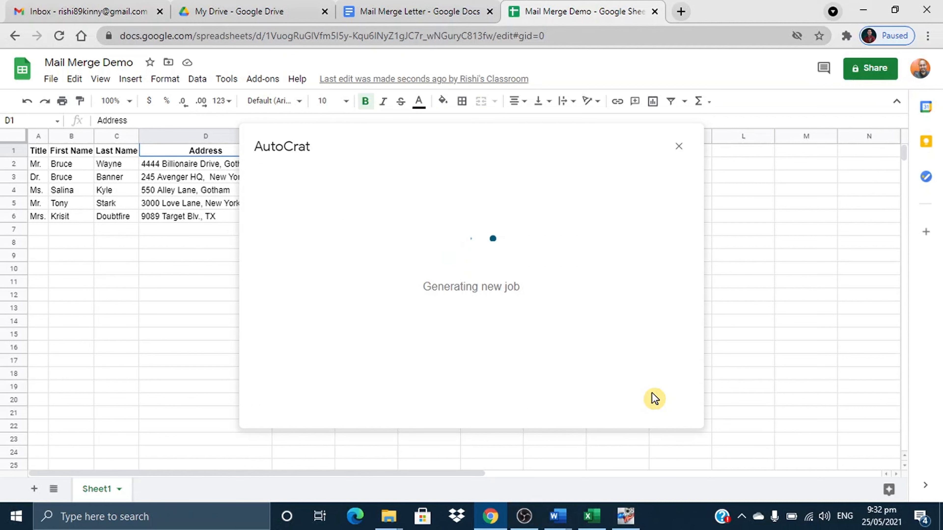
pyautogui.click(357, 231)
pyautogui.write('Mail Merge')
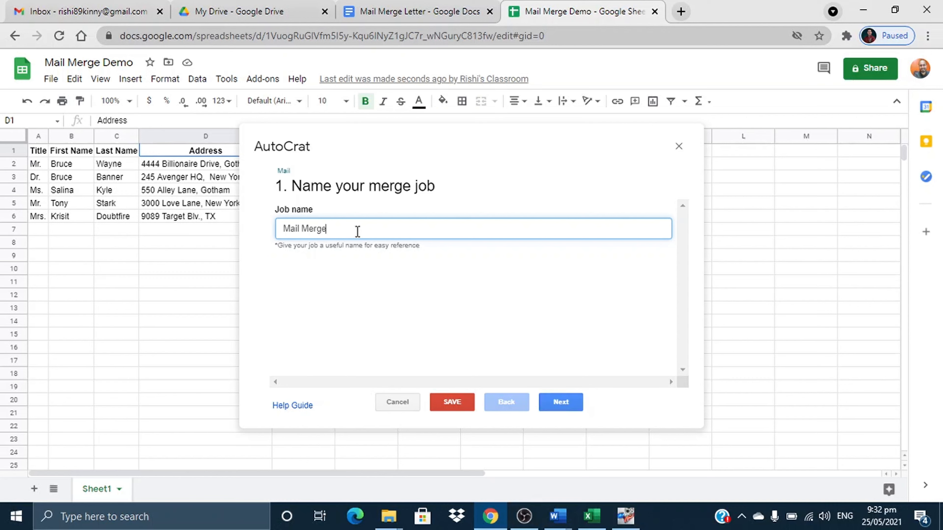
pyautogui.write(' Demo')
pyautogui.click(562, 405)
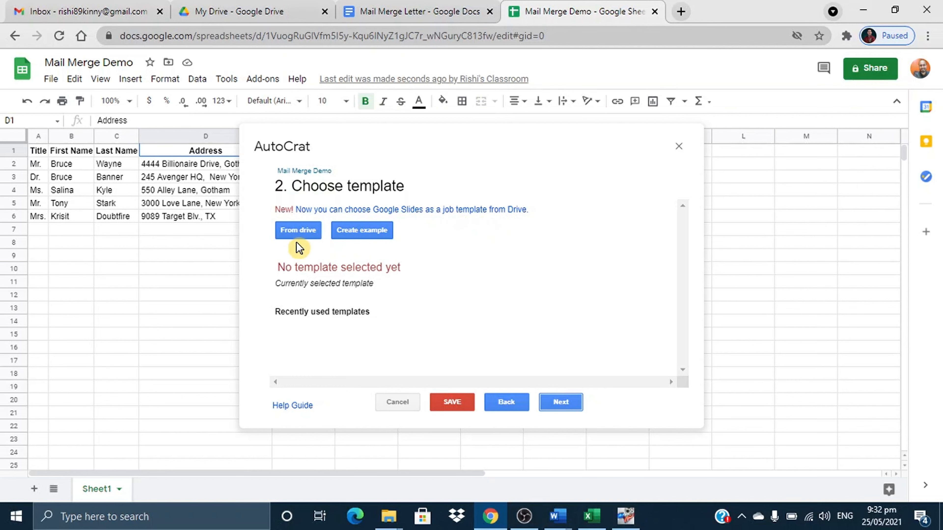
# - Choose the Mail Merge Letter document from Drive as the job's template and continue to the data mapping stage
pyautogui.click(288, 237)
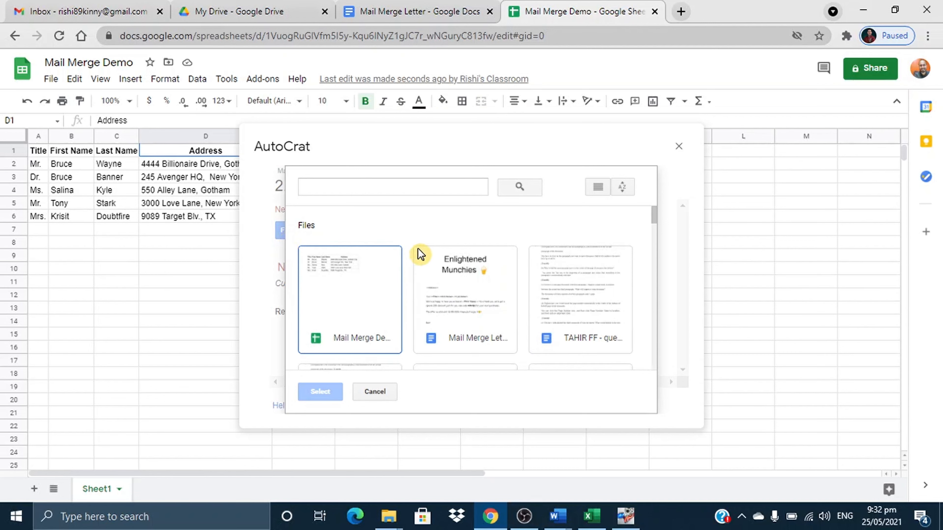
pyautogui.click(476, 296)
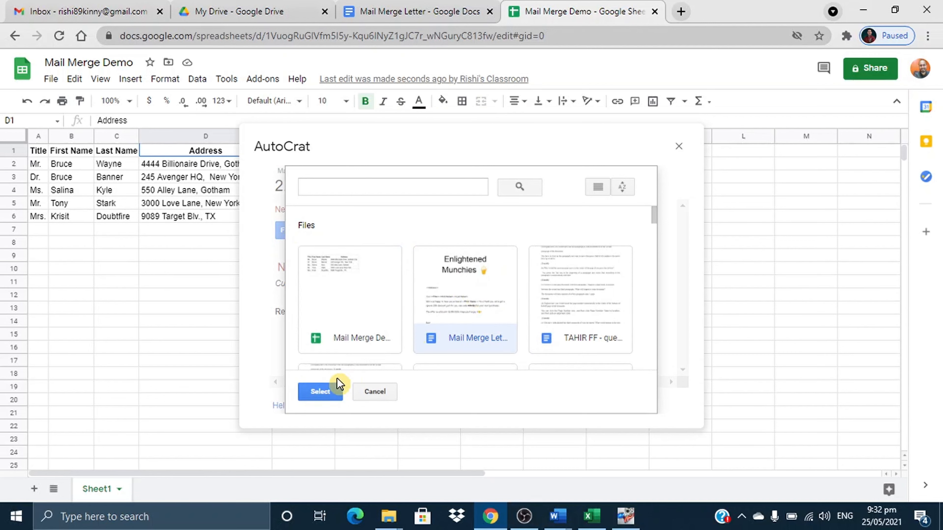
pyautogui.click(326, 387)
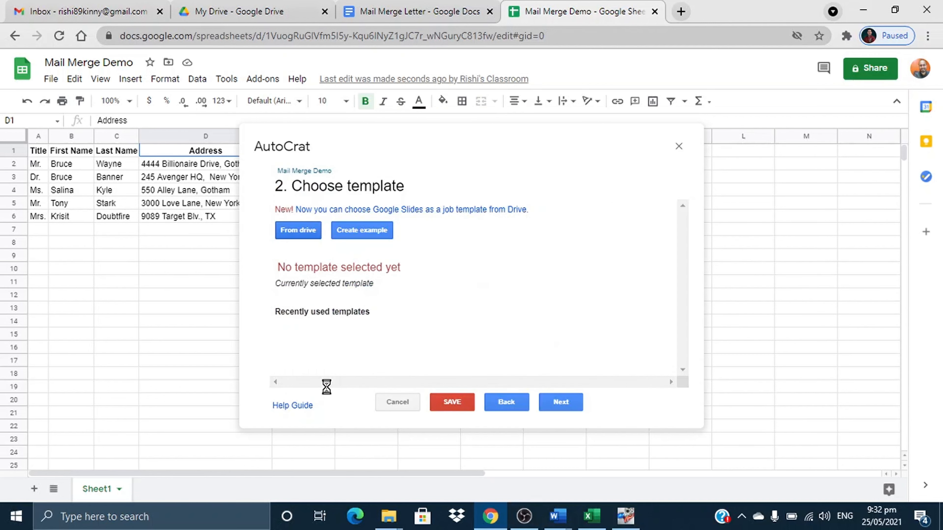
pyautogui.click(547, 402)
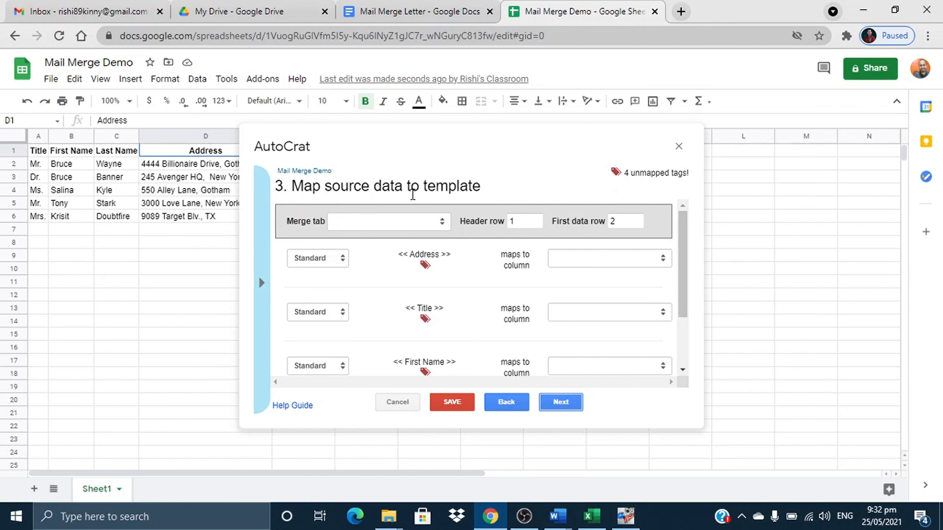
# - Set the merge tab to Sheet1, check the tag-to-column mappings and continue to the file settings
pyautogui.click(439, 222)
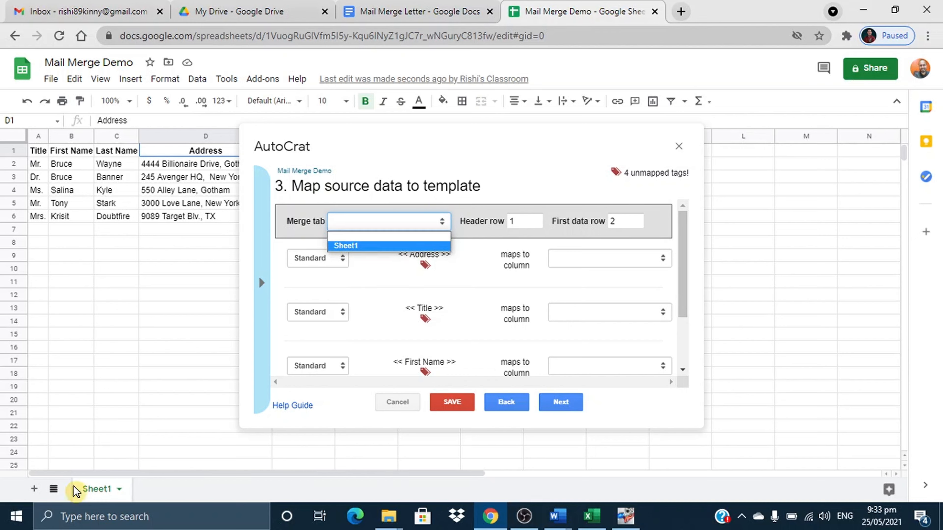
pyautogui.click(358, 246)
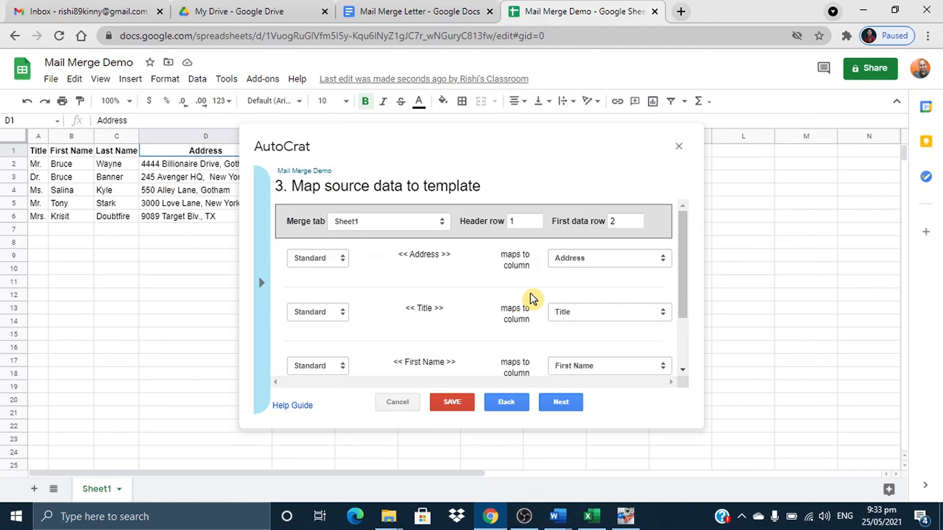
pyautogui.moveTo(688, 270)
pyautogui.mouseDown()
pyautogui.moveTo(684, 331)
pyautogui.moveTo(686, 257)
pyautogui.mouseUp()
pyautogui.click(608, 258)
pyautogui.click(684, 311)
pyautogui.moveTo(684, 311); pyautogui.dragTo(687, 375)
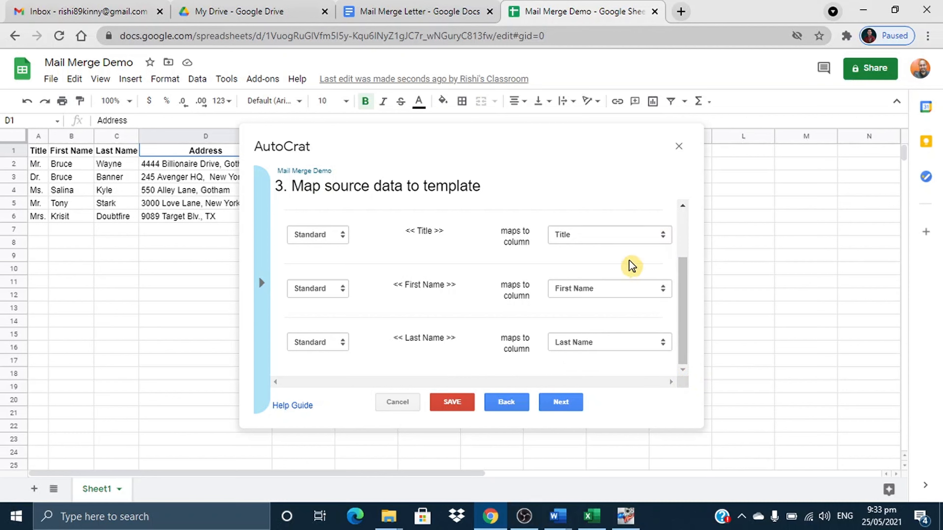
pyautogui.moveTo(684, 337); pyautogui.dragTo(684, 359)
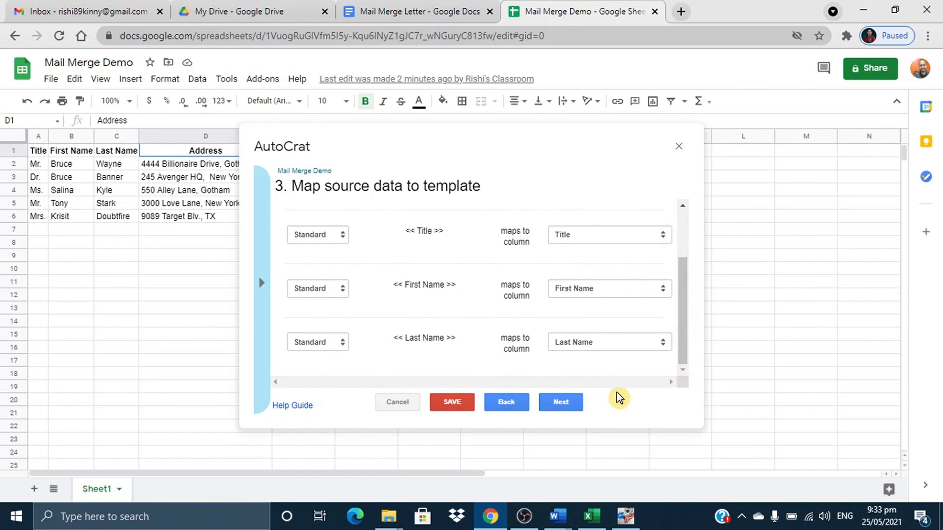
pyautogui.click(574, 407)
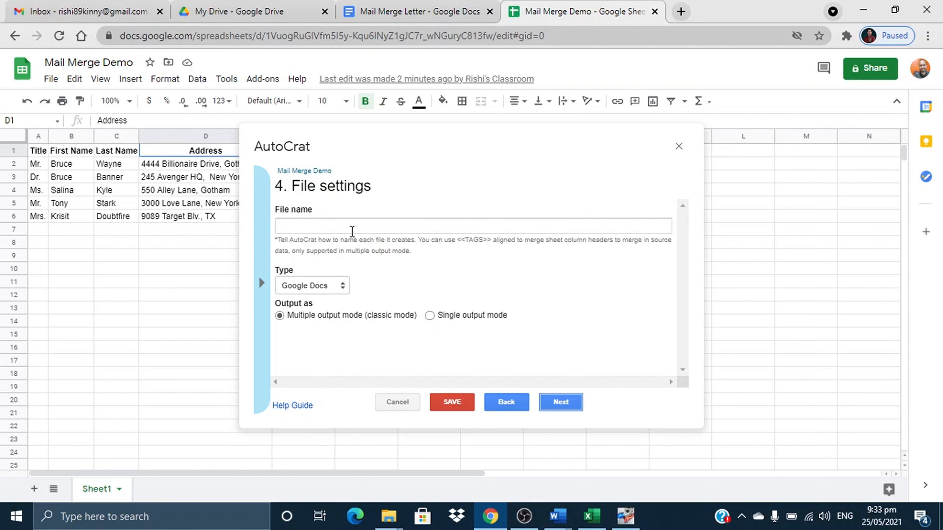
# - Name the merged files "<<First Name>> Discount Letter"
pyautogui.click(326, 233)
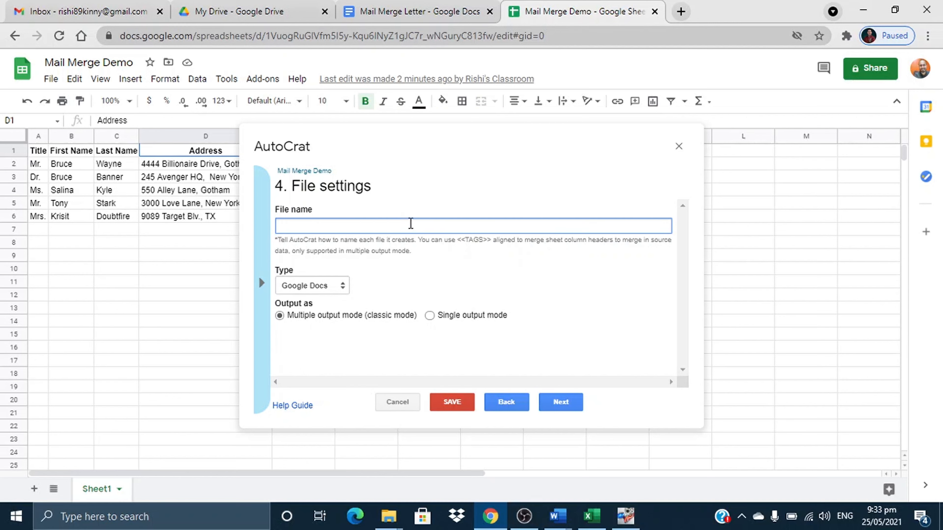
pyautogui.write('<<')
pyautogui.write('First Name')
pyautogui.write('>> Letter')
pyautogui.press('BackSpace')
pyautogui.press('BackSpace')
pyautogui.press('BackSpace')
pyautogui.write('Discou')
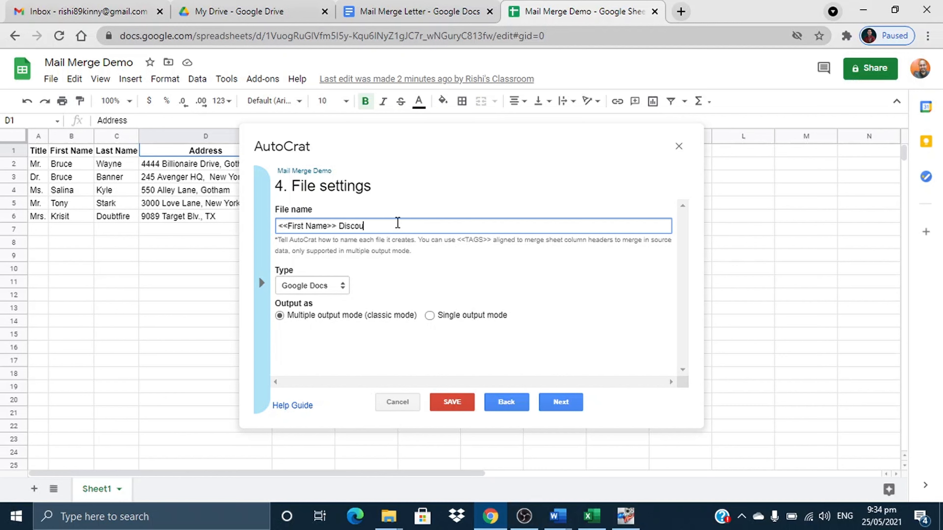
pyautogui.write('nt Letter')
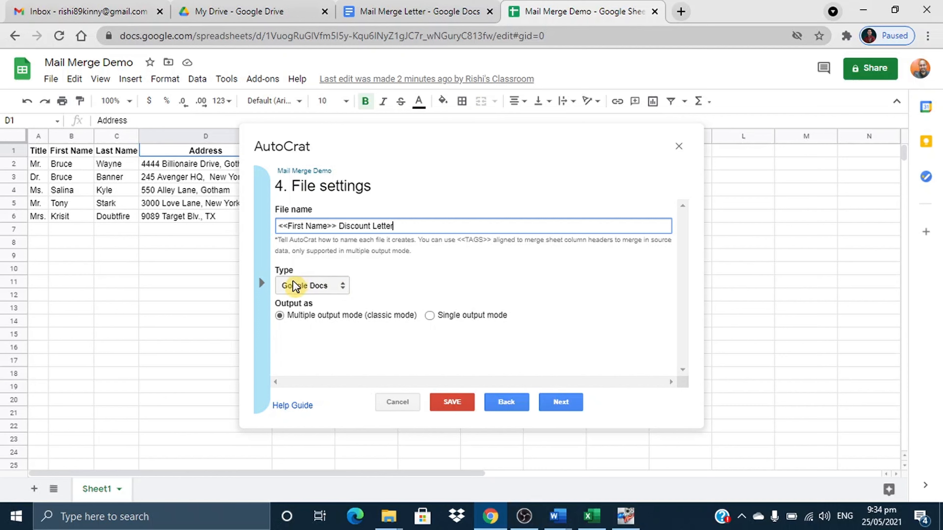
# - Set the output file type to PDF and continue to the destination folder stage
pyautogui.click(342, 290)
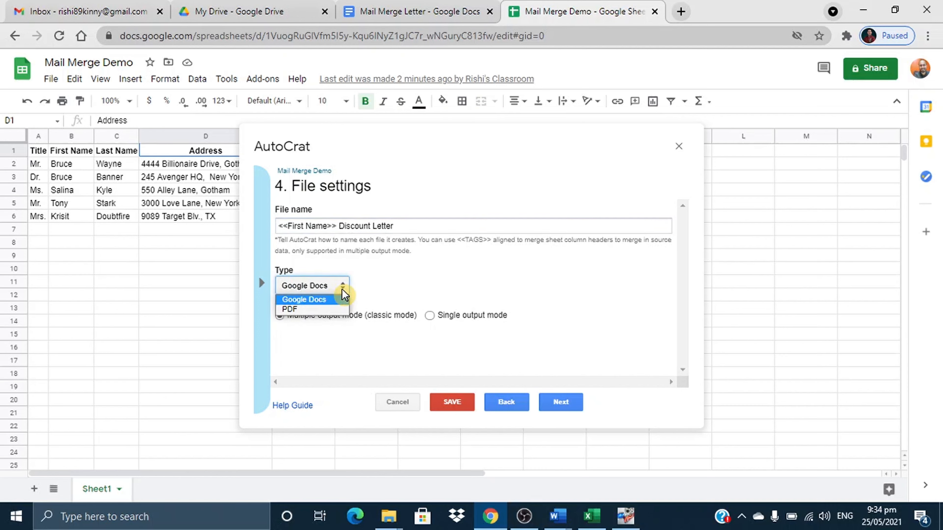
pyautogui.click(327, 310)
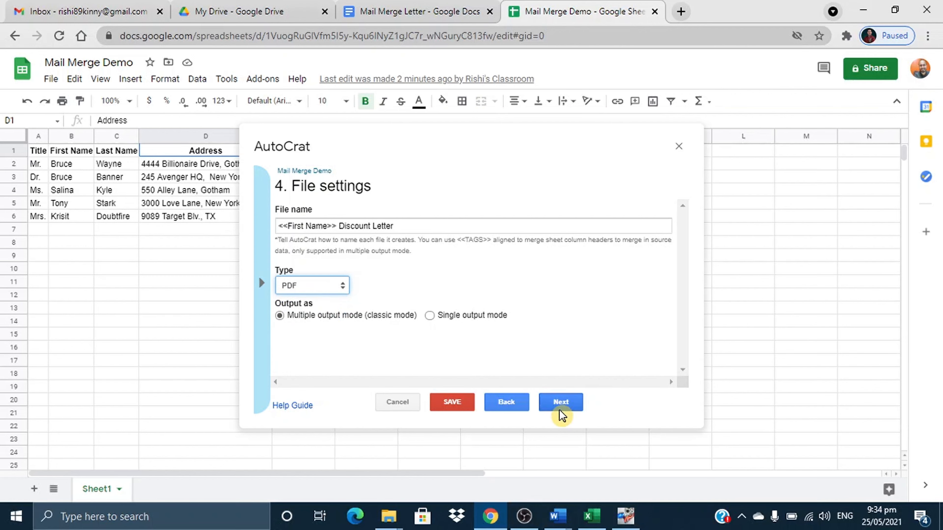
pyautogui.click(561, 403)
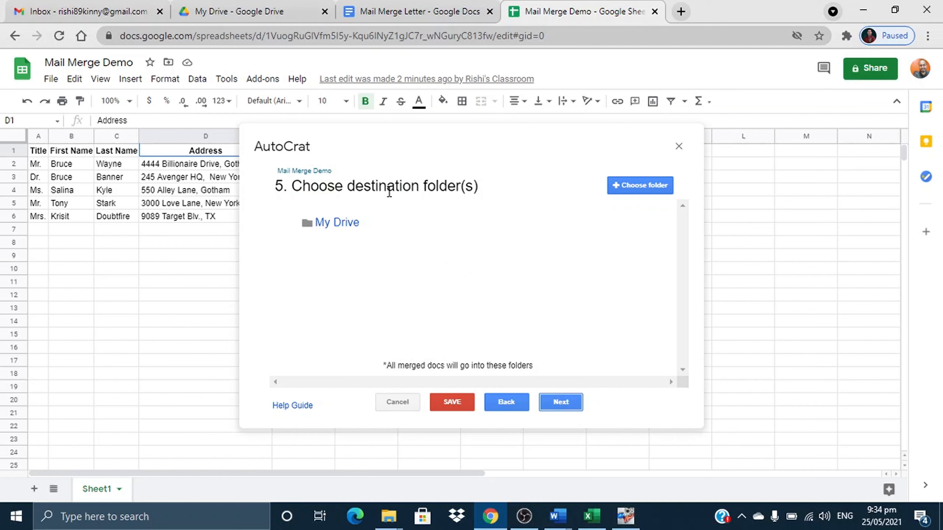
# - Add the Mail Merge Demo folder as the destination and remove My Drive from the destination folders
pyautogui.click(643, 186)
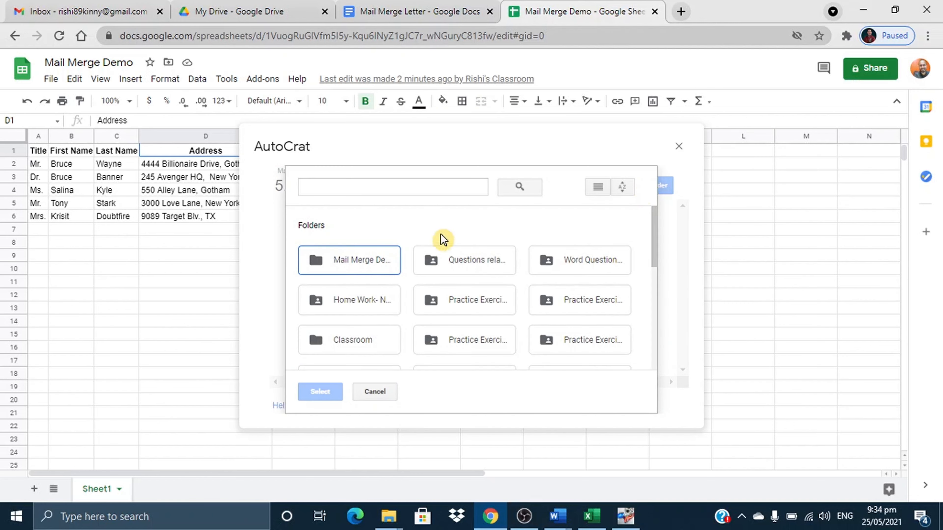
pyautogui.click(349, 267)
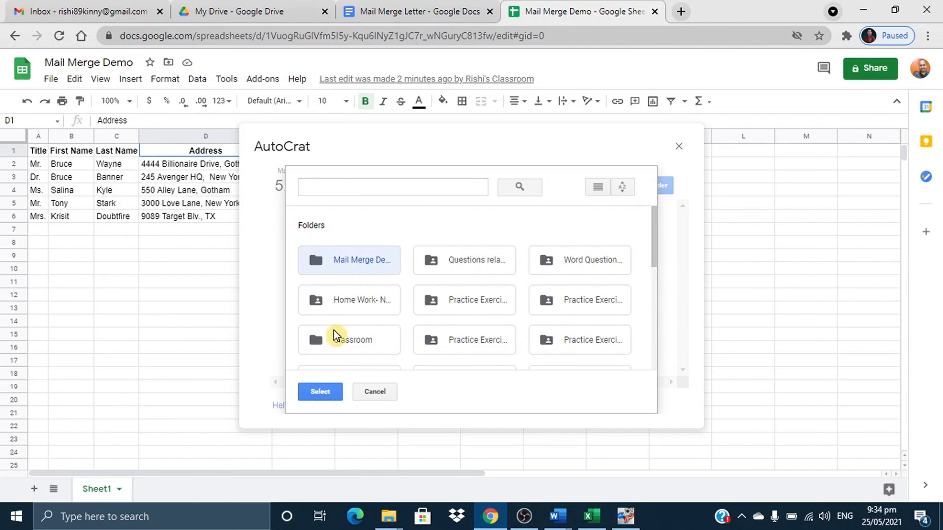
pyautogui.click(320, 401)
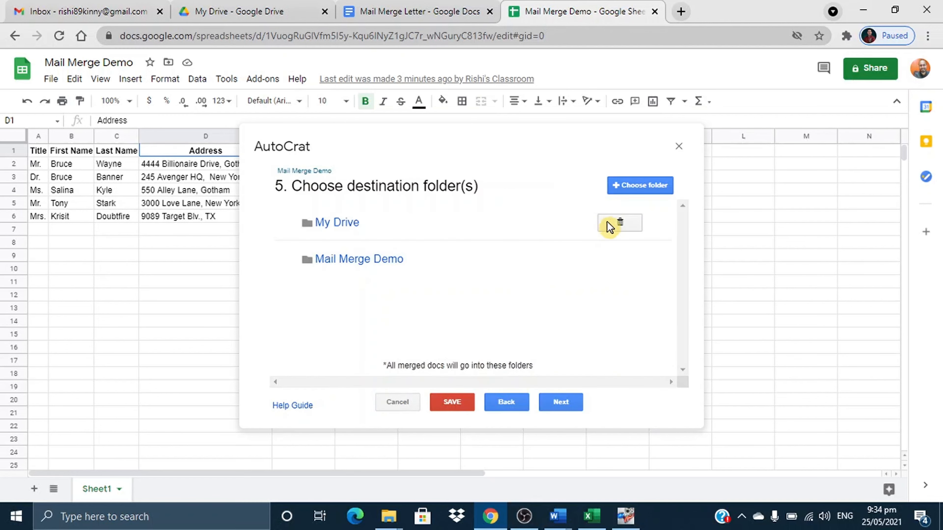
pyautogui.click(624, 226)
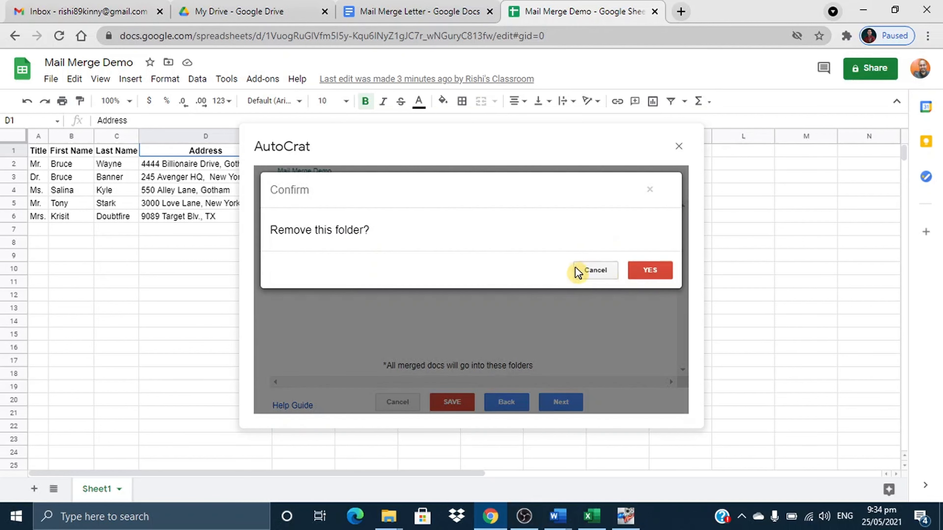
pyautogui.click(654, 273)
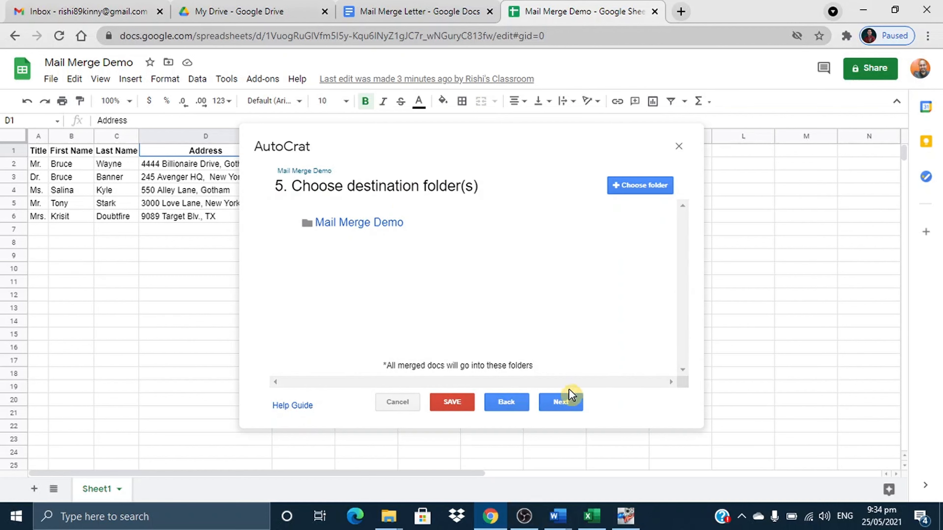
# - Continue to the sharing and email stage, skipping the optional dynamic folder reference and merge condition
pyautogui.click(565, 404)
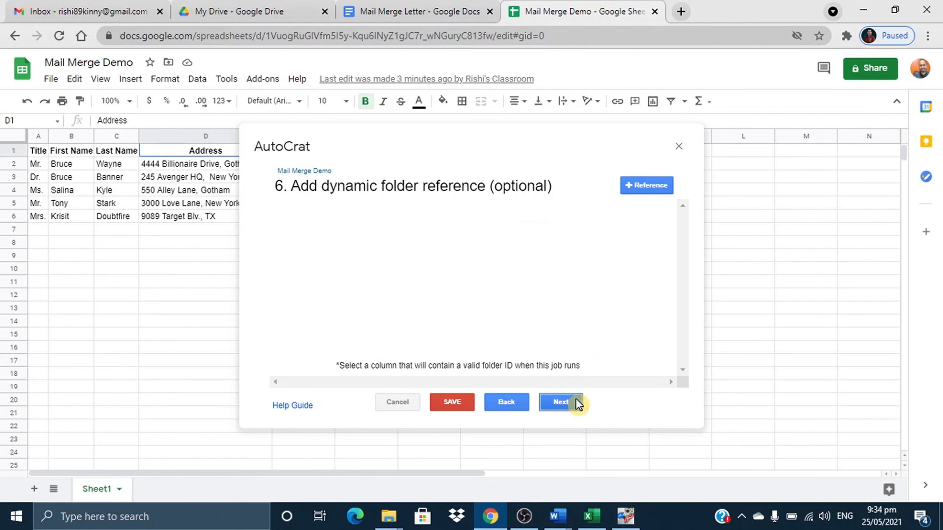
pyautogui.click(564, 403)
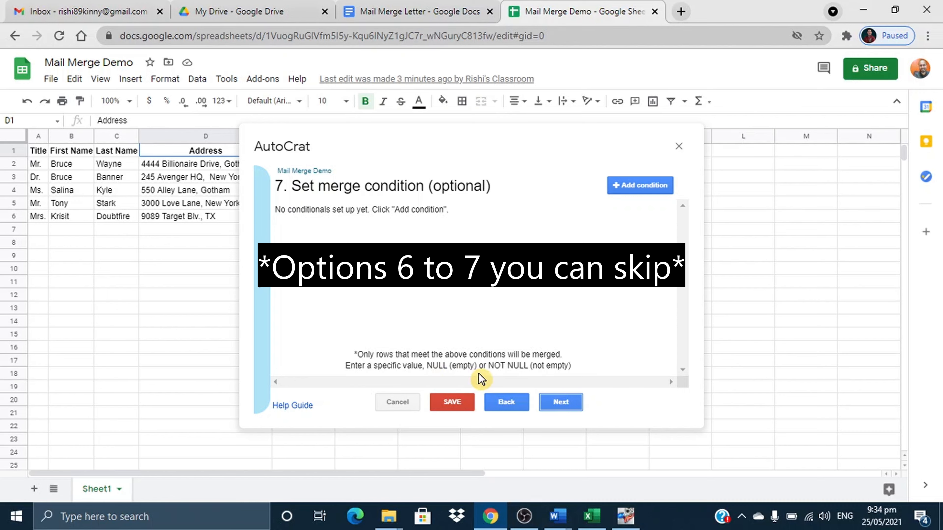
pyautogui.click(571, 404)
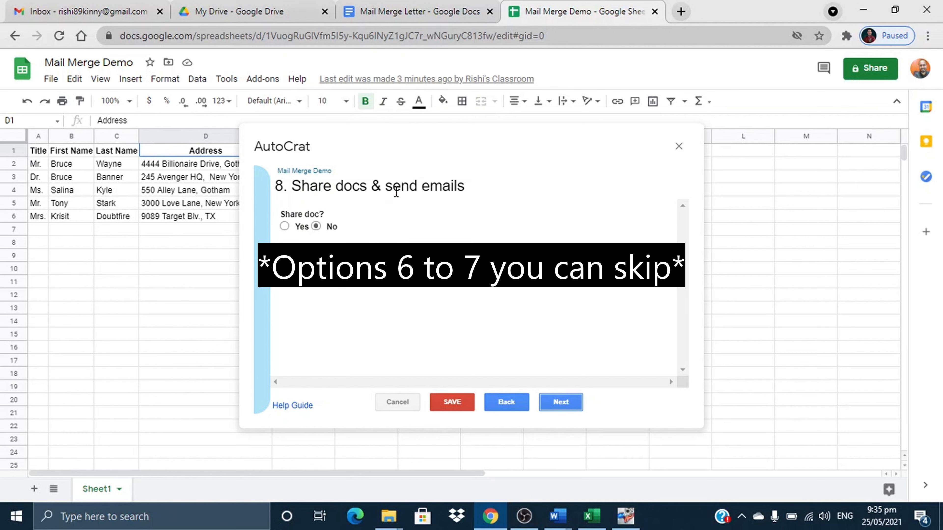
pyautogui.click(287, 227)
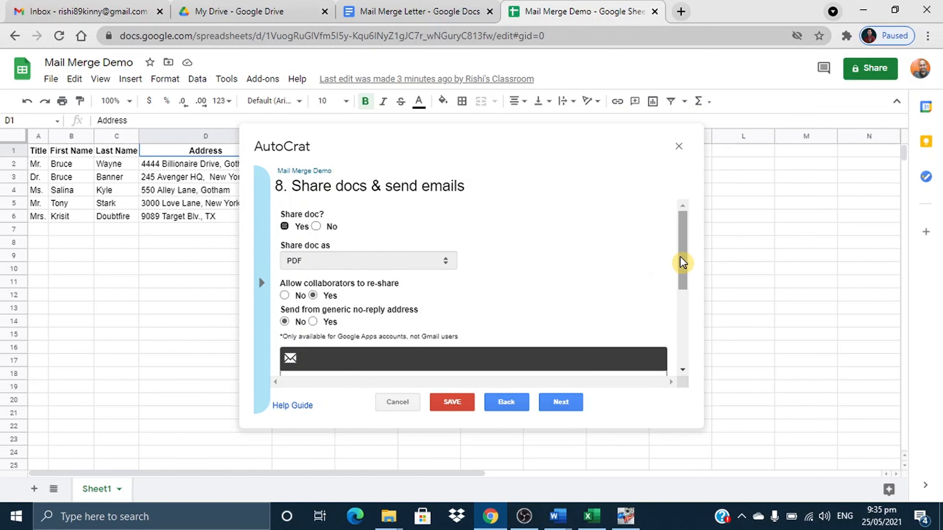
pyautogui.moveTo(679, 257); pyautogui.dragTo(684, 295)
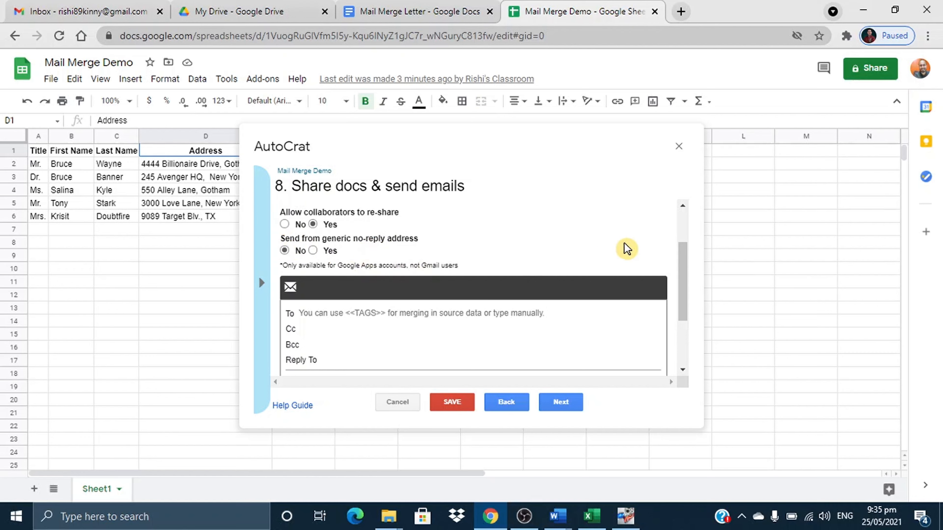
pyautogui.moveTo(680, 252); pyautogui.dragTo(680, 293)
pyautogui.click(423, 315)
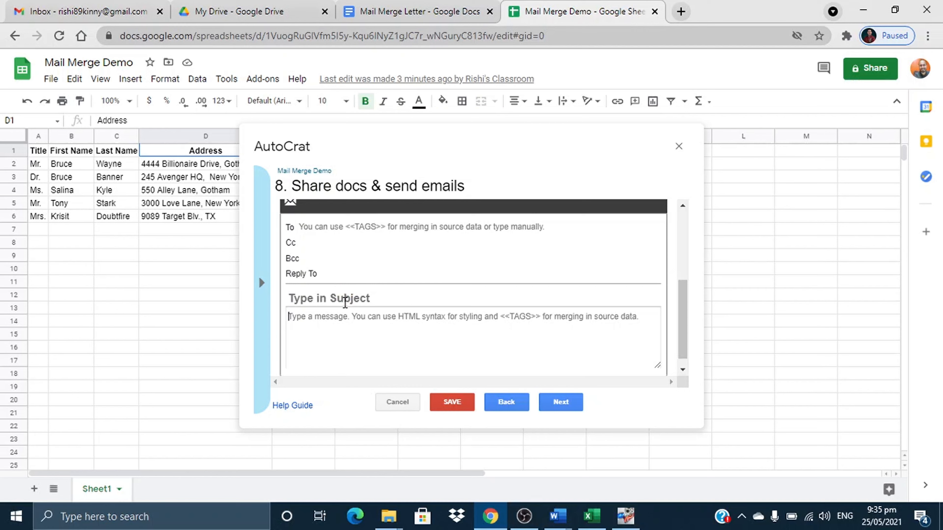
pyautogui.moveTo(684, 315); pyautogui.dragTo(684, 221)
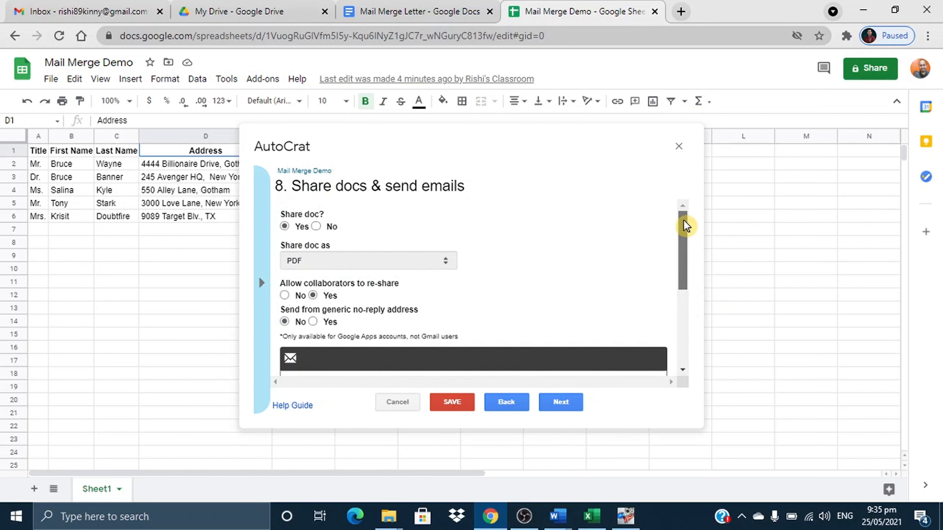
pyautogui.click(316, 226)
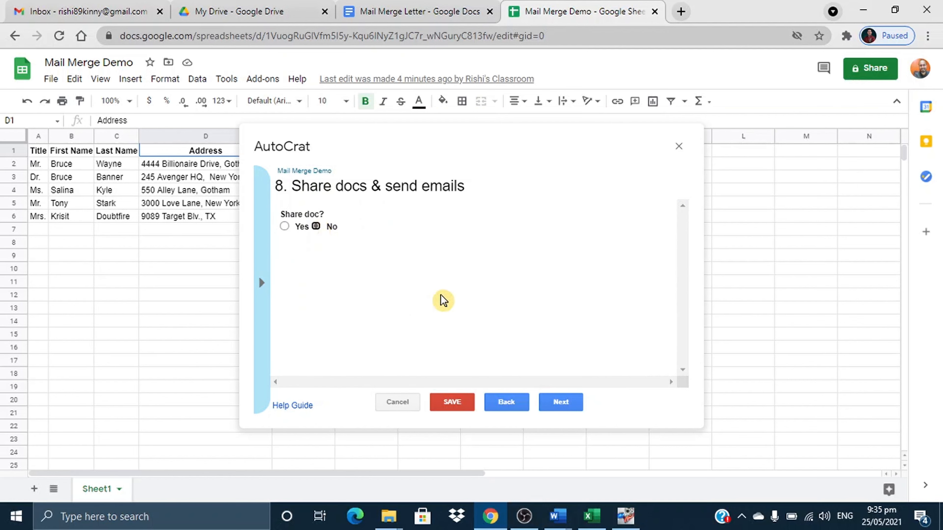
# - Save the Mail Merge Demo job with document sharing and both job triggers set to No, and run it
pyautogui.click(563, 405)
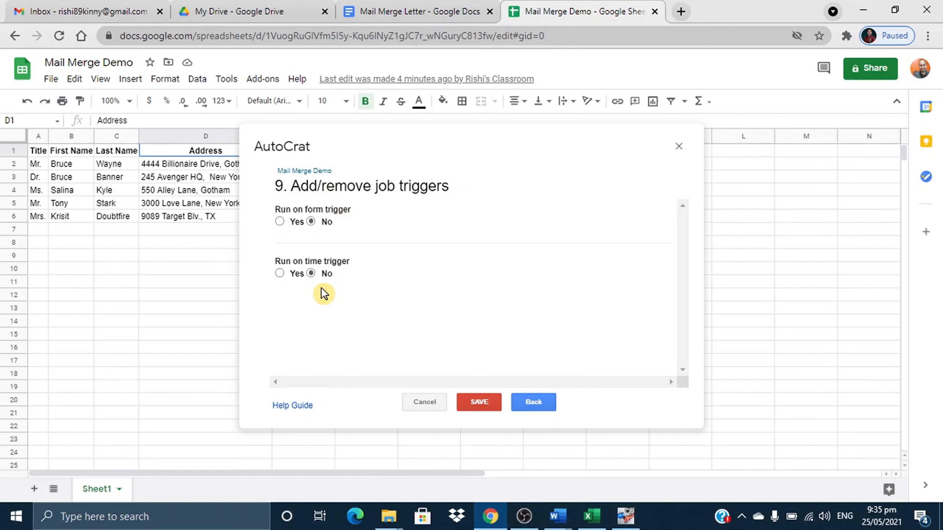
pyautogui.click(474, 404)
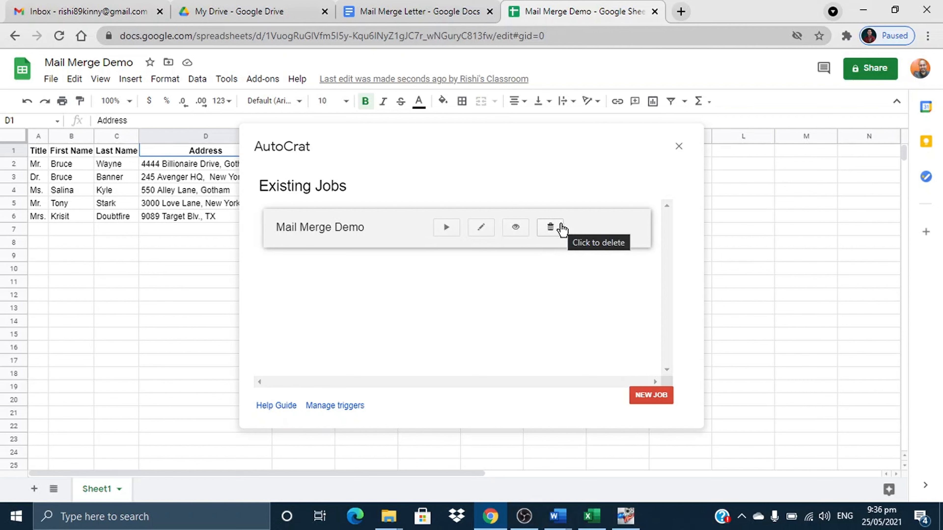
pyautogui.click(445, 237)
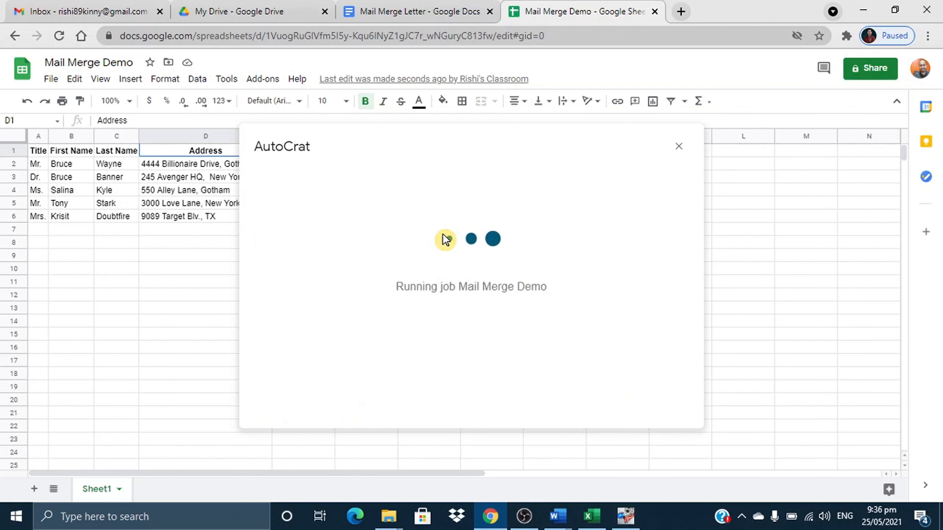
pyautogui.doubleClick(408, 129)
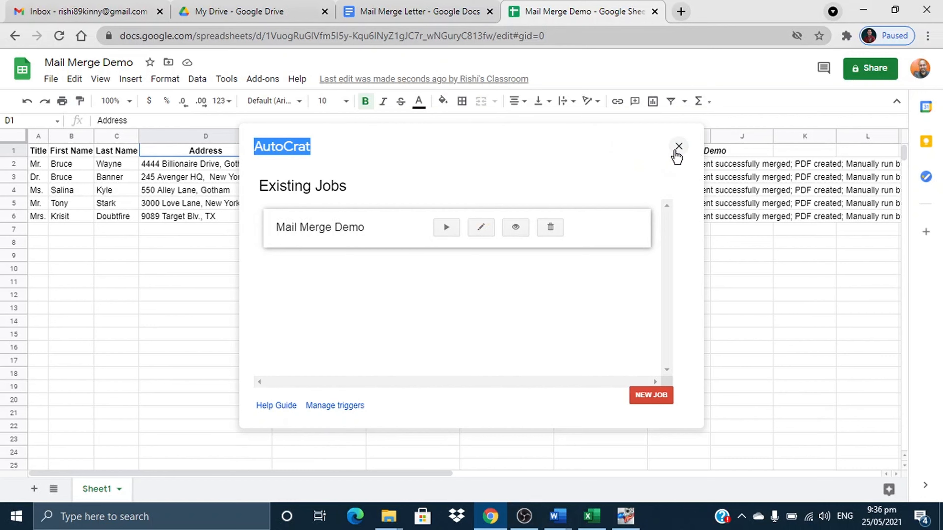
# - Switch to Google Drive and review the merged discount letter PDFs in the Mail Merge Demo folder
pyautogui.click(236, 7)
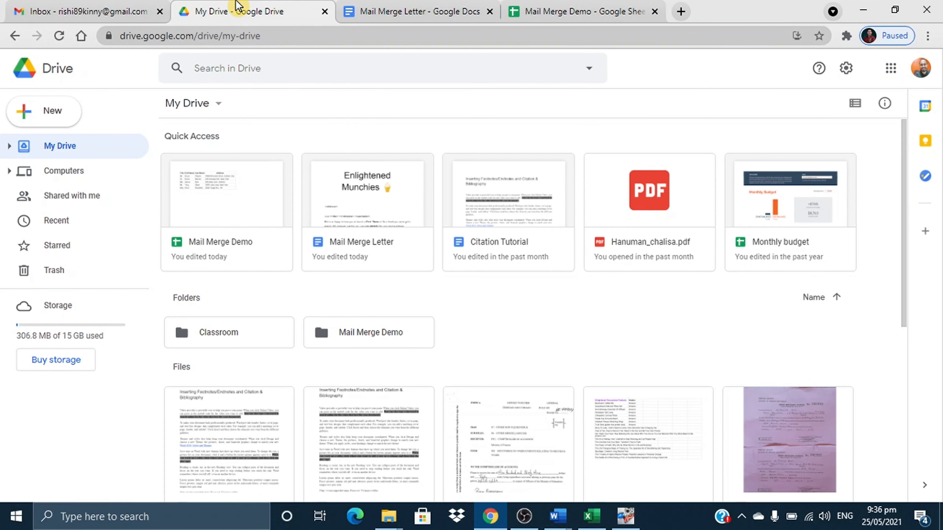
pyautogui.doubleClick(379, 337)
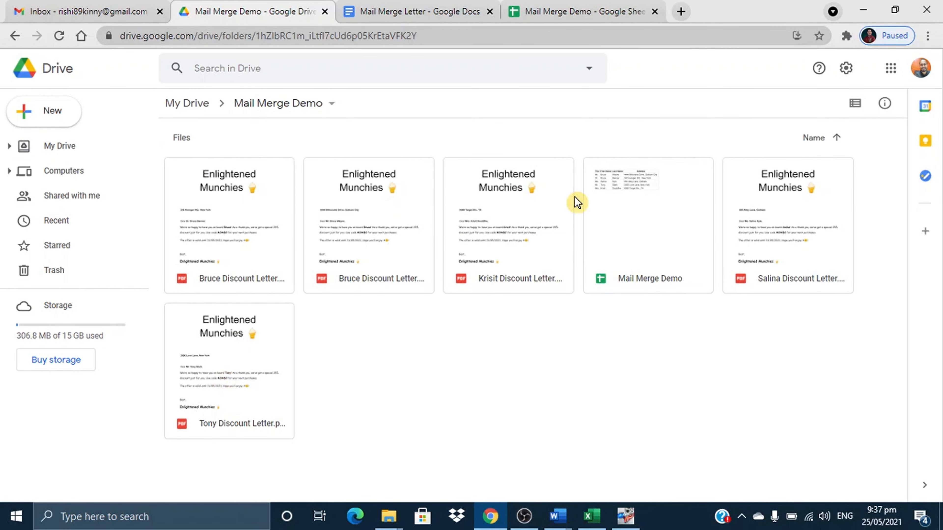
pyautogui.click(233, 214)
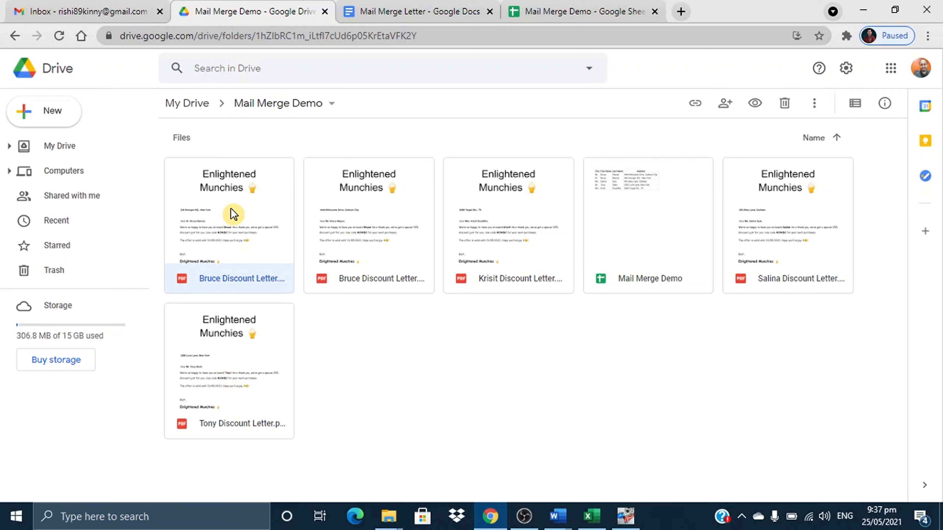
pyautogui.doubleClick(232, 214)
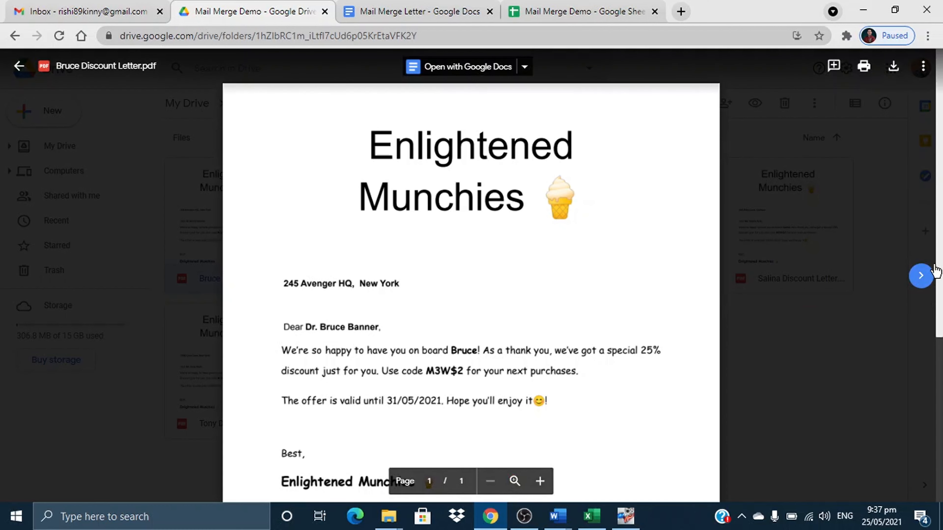
pyautogui.click(924, 275)
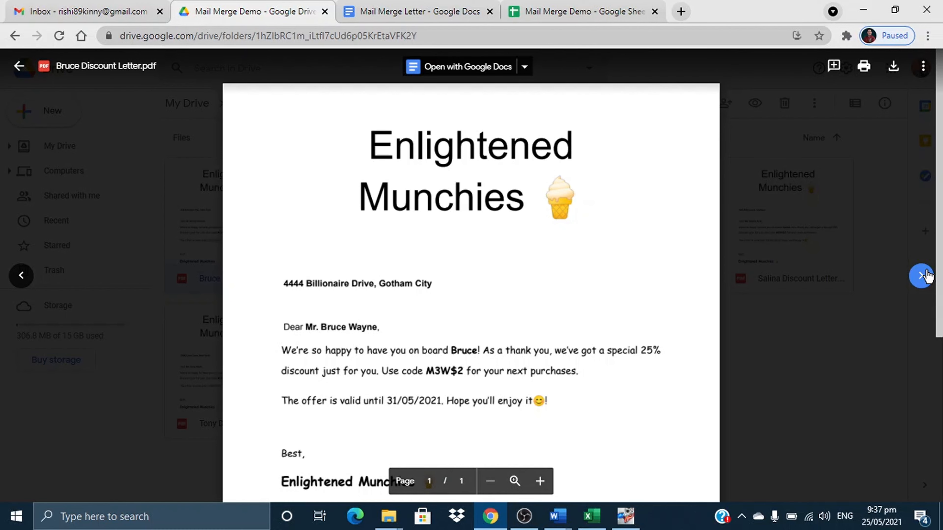
pyautogui.click(922, 276)
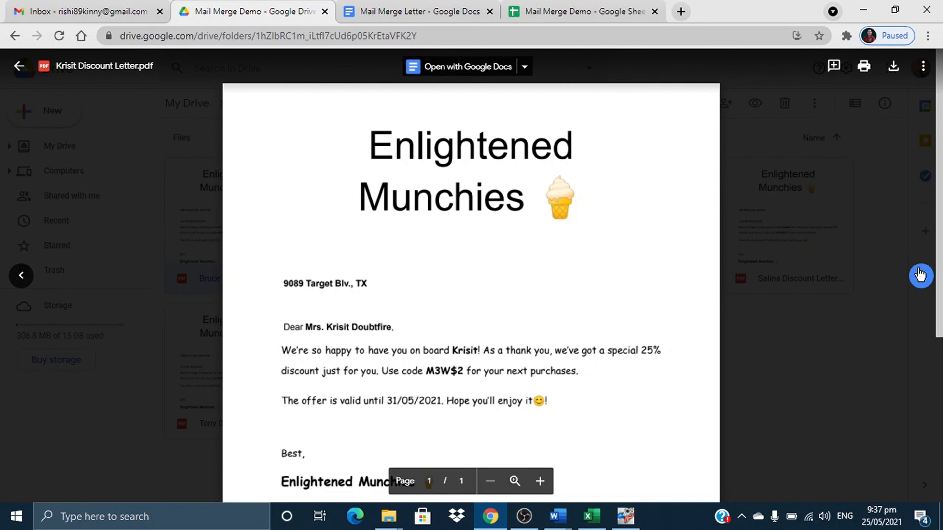
pyautogui.click(917, 283)
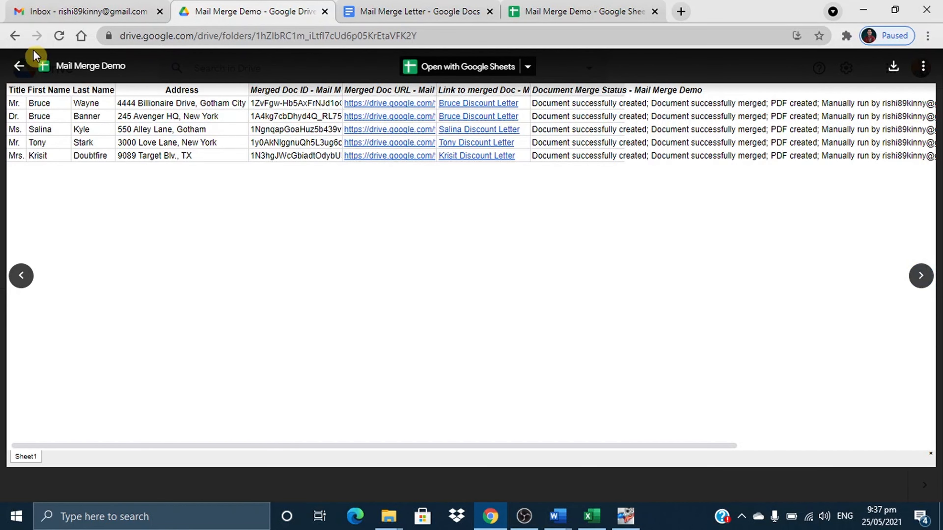
pyautogui.click(18, 66)
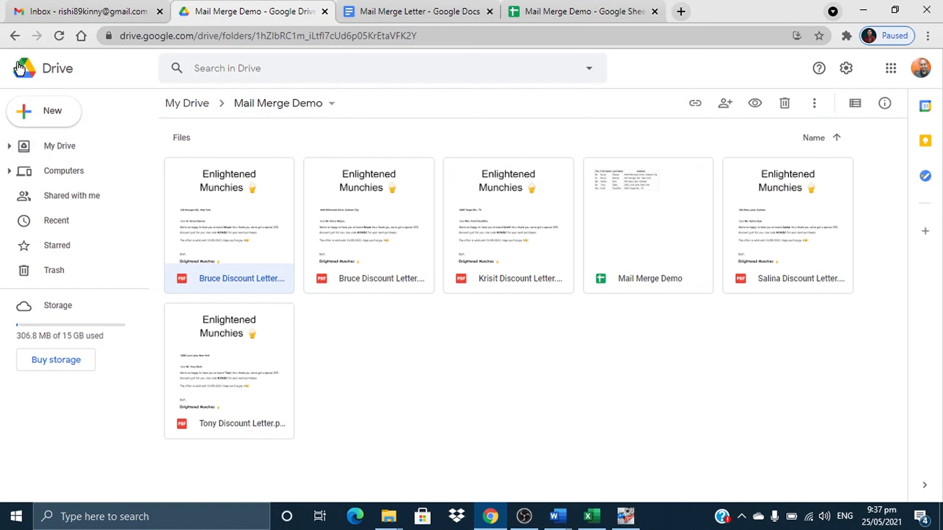